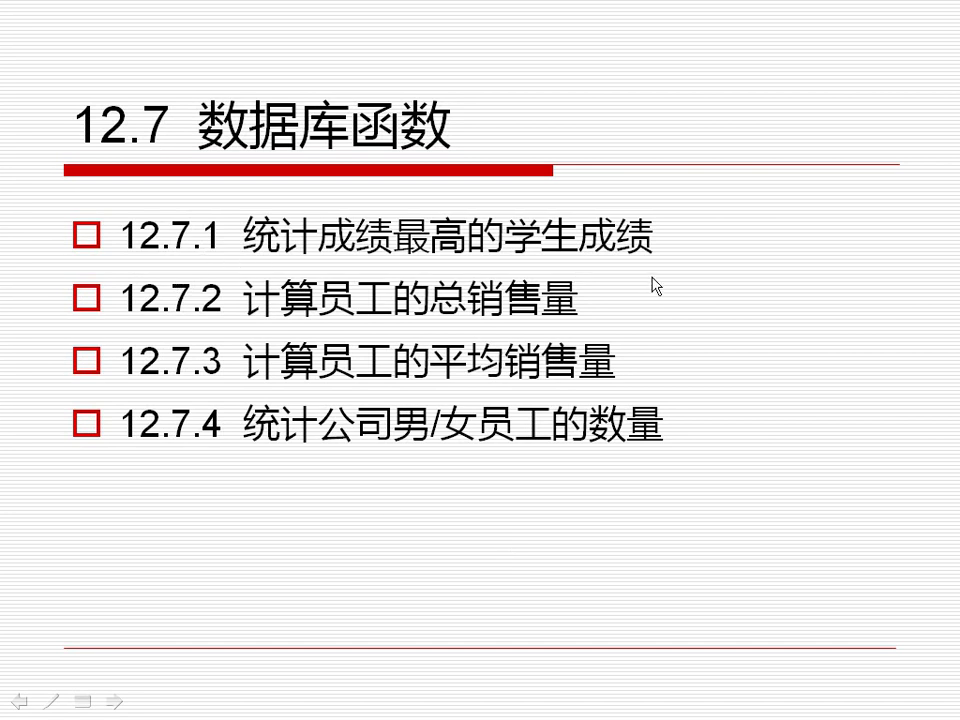
# Step: Switch from the slideshow to the blank workbook in Excel
pyautogui.hotkey('alt', 'Tab')
pyautogui.press('Tab')
pyautogui.press('Tab')
pyautogui.press('Tab')
pyautogui.press('Tab')
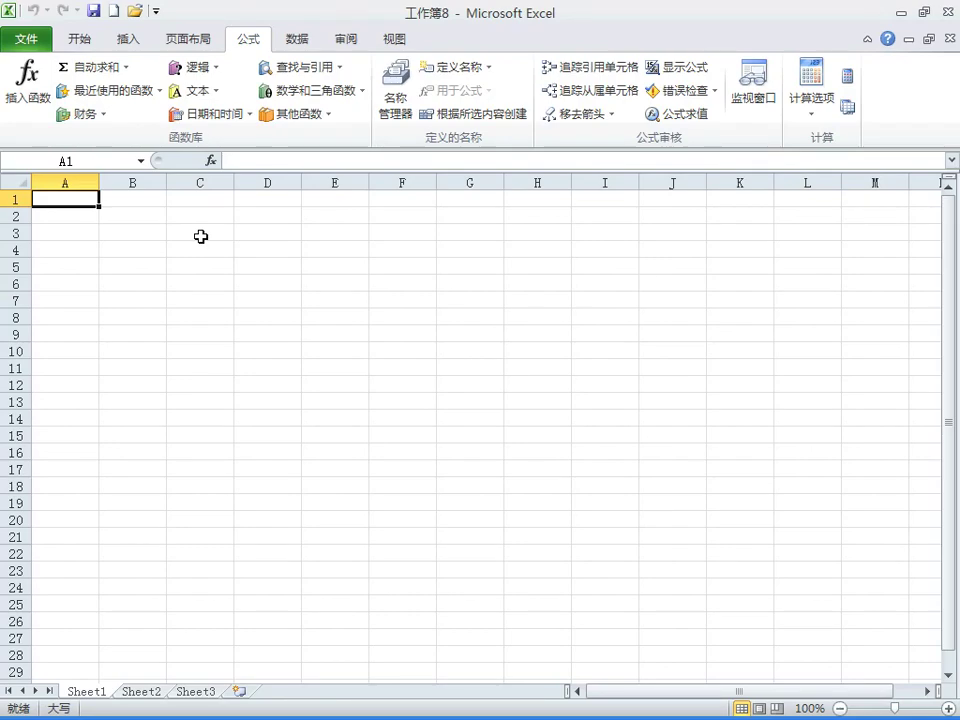
# Step: Open dmax.xlsx and enter =DMAX(A1:E14,5,A16:E17) in cell D18
pyautogui.click(27, 38)
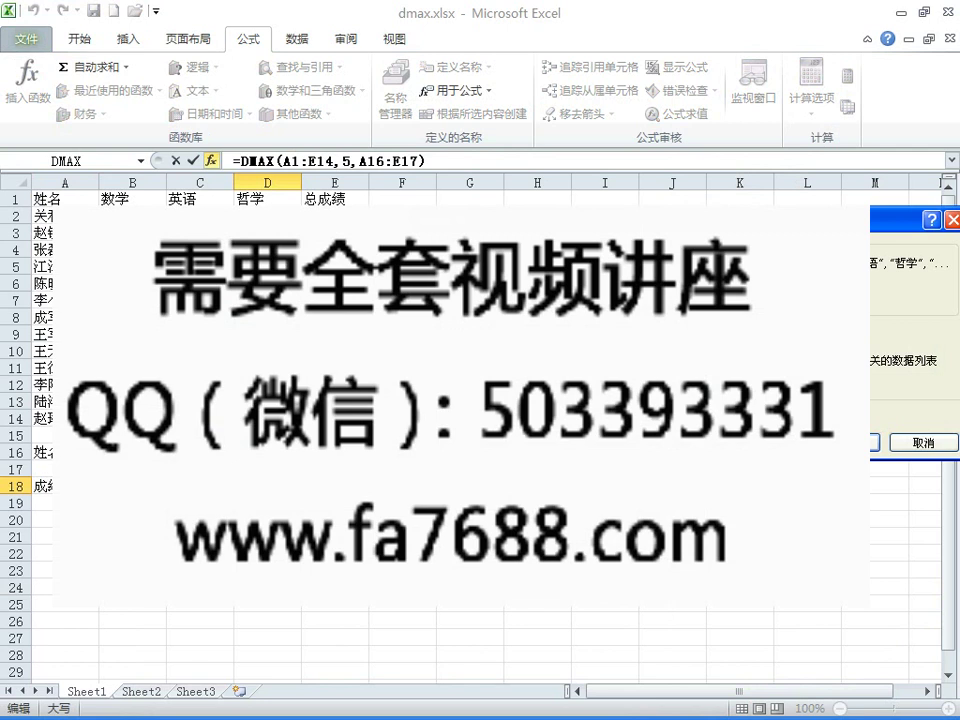
pyautogui.press('Return')
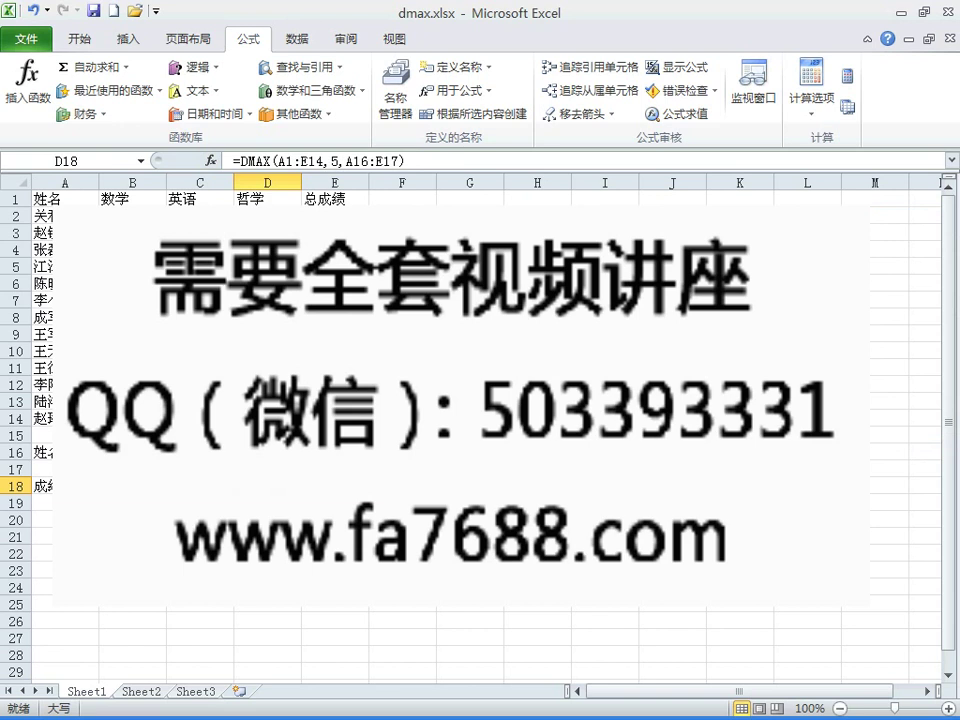
# Step: Examine the total scores in E2:E14, the DMAX formula in D18 and its criteria range A16:E17
pyautogui.moveTo(335, 216); pyautogui.dragTo(335, 420)
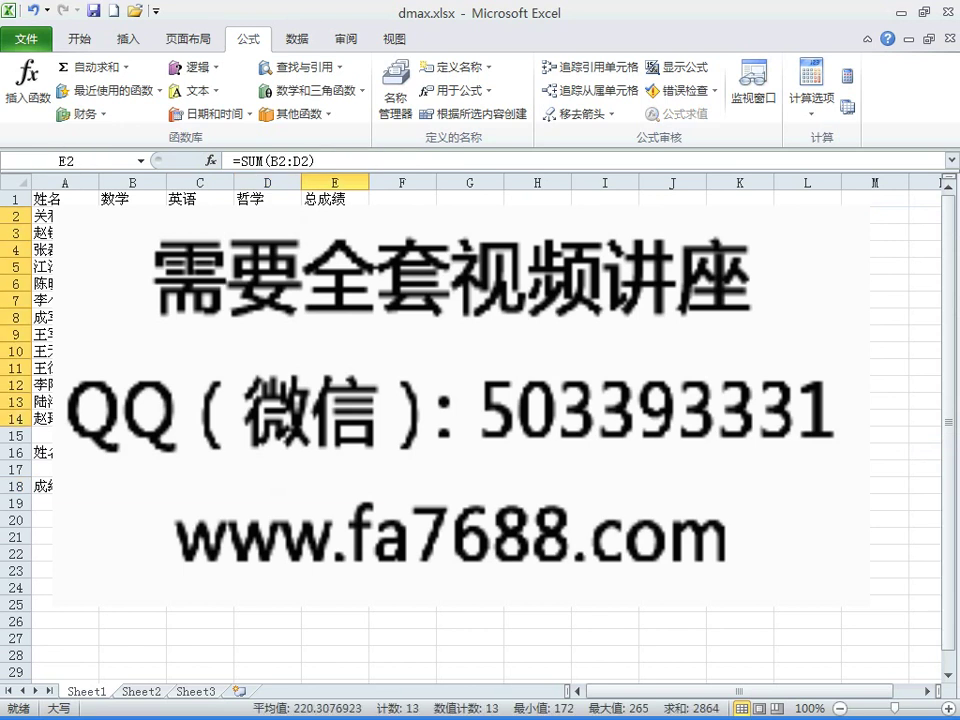
pyautogui.click(268, 486)
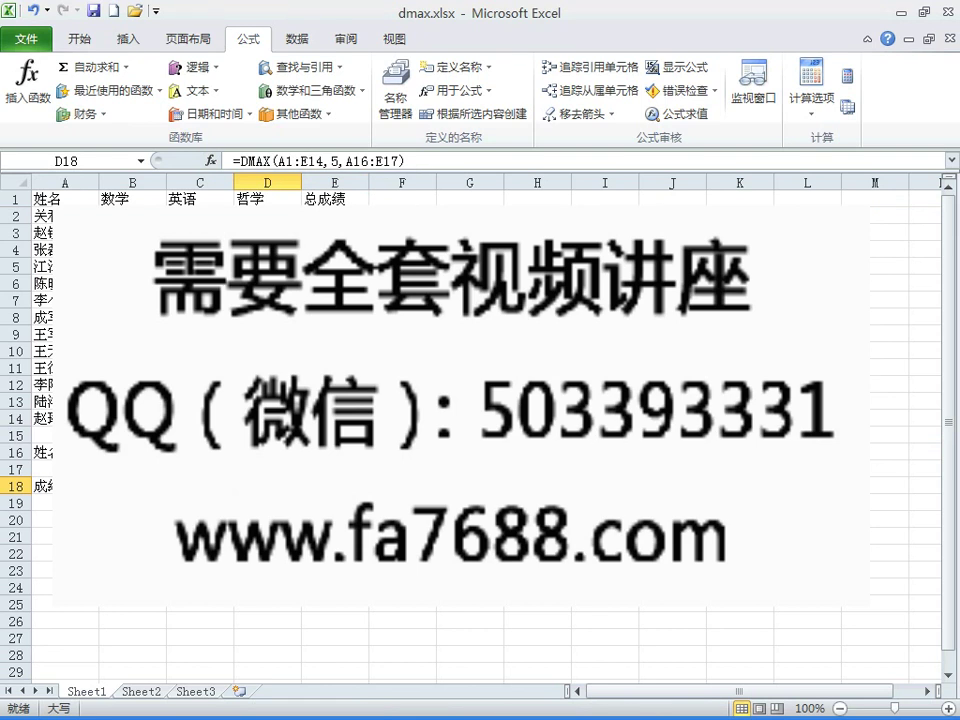
pyautogui.moveTo(335, 216); pyautogui.dragTo(335, 420)
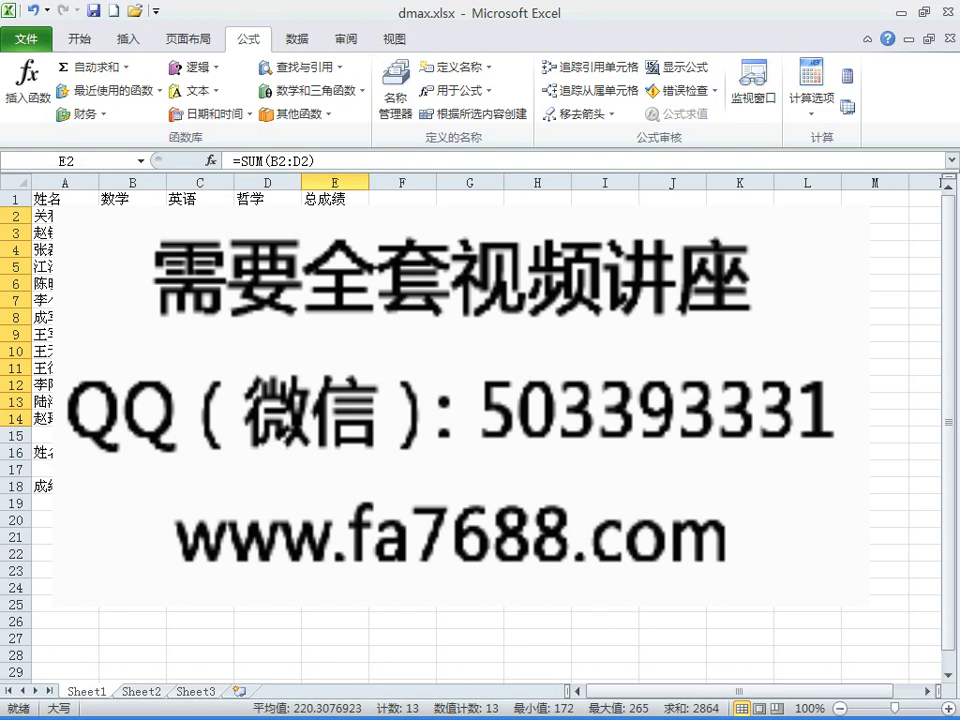
pyautogui.moveTo(335, 216); pyautogui.dragTo(335, 418)
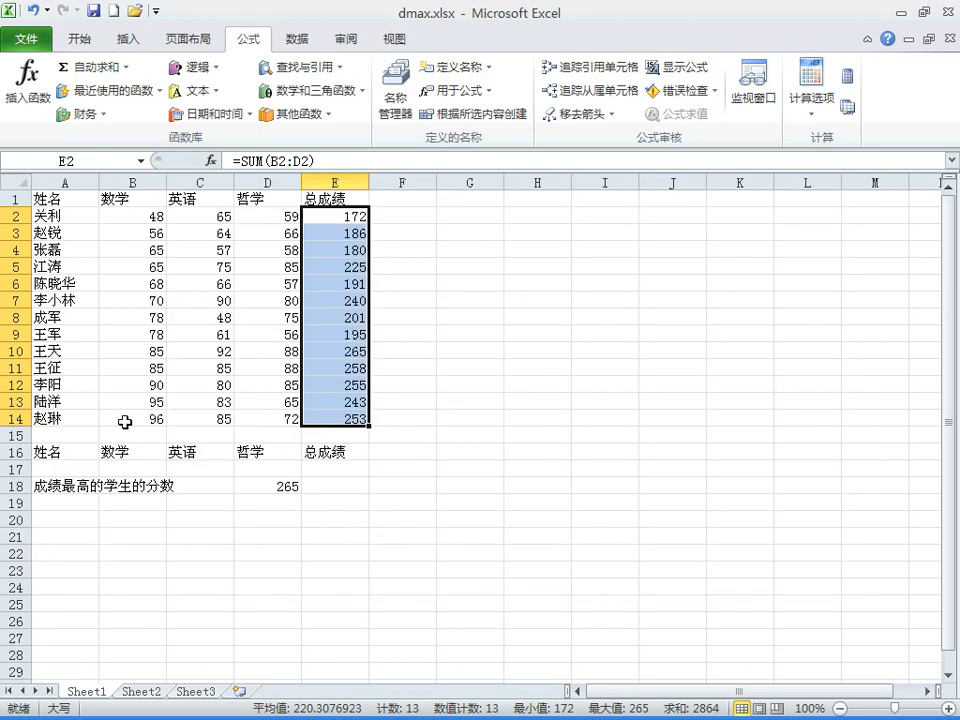
pyautogui.moveTo(346, 219); pyautogui.dragTo(330, 420)
pyautogui.click(276, 490)
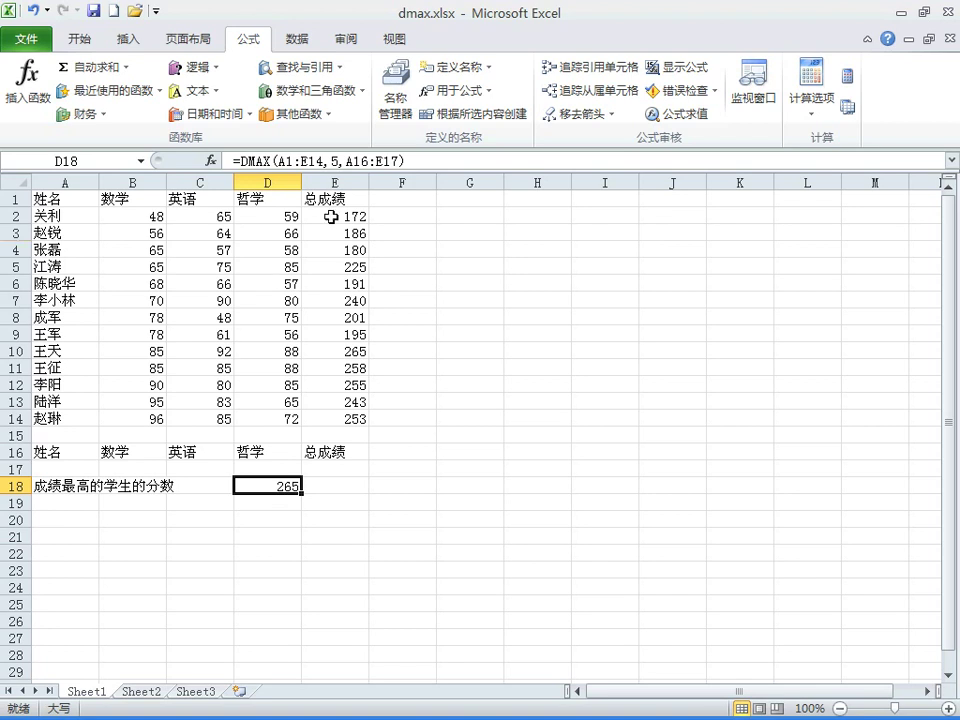
pyautogui.moveTo(331, 217); pyautogui.dragTo(328, 418)
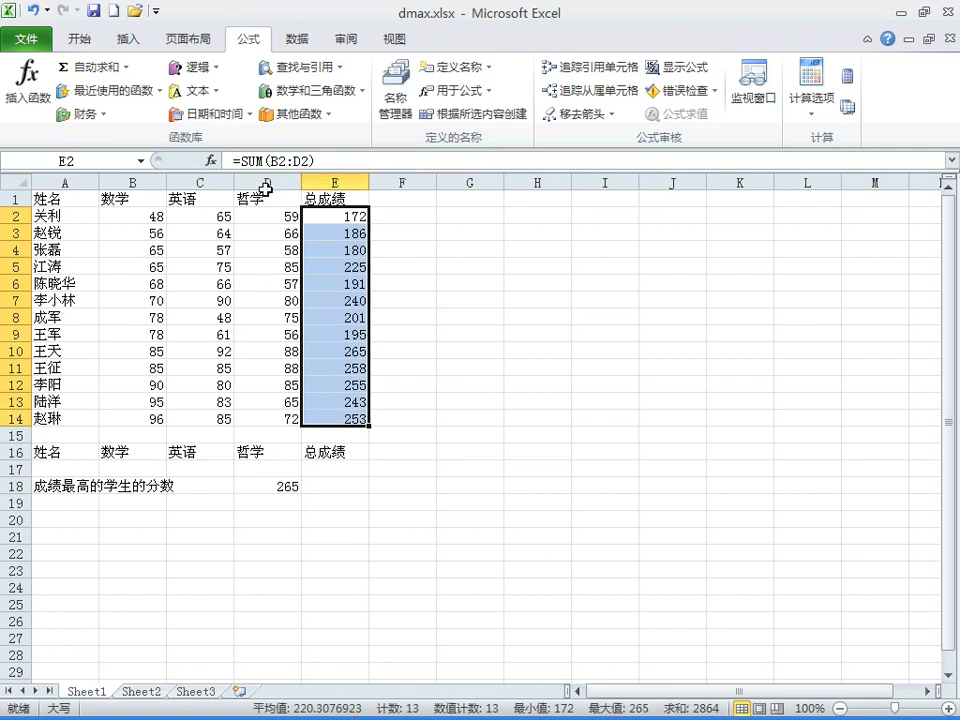
pyautogui.click(282, 487)
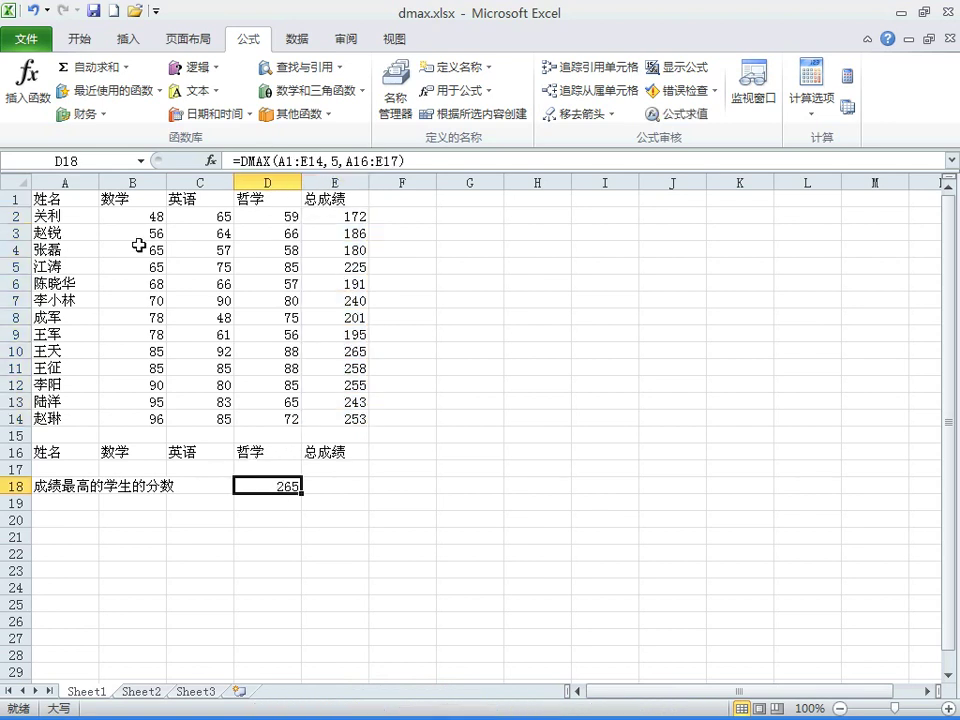
pyautogui.moveTo(48, 452); pyautogui.dragTo(315, 453)
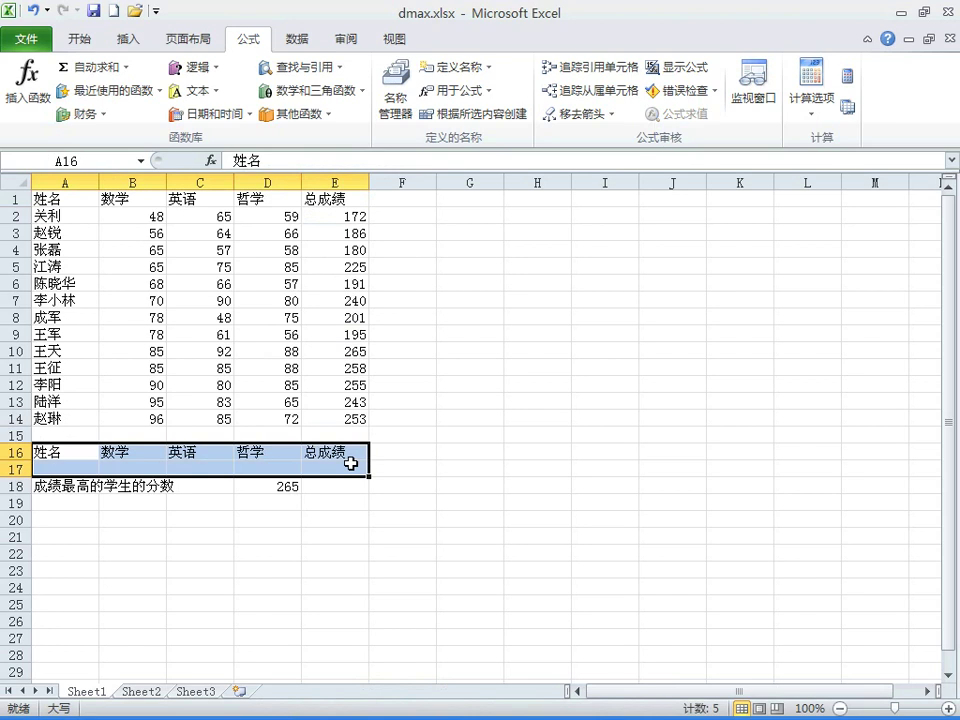
pyautogui.click(66, 452)
pyautogui.moveTo(66, 452); pyautogui.dragTo(316, 464)
# Step: Edit the DMAX formula in D18 to use field 2 and the criteria range A16:B17
pyautogui.click(268, 486)
pyautogui.moveTo(325, 161); pyautogui.dragTo(308, 161)
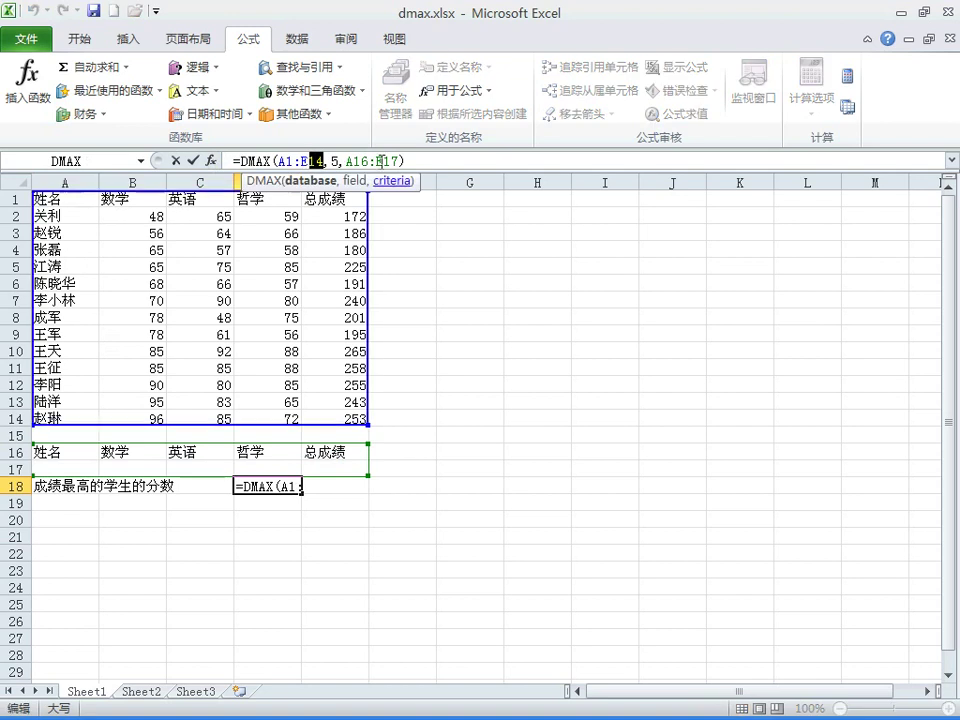
pyautogui.doubleClick(335, 162)
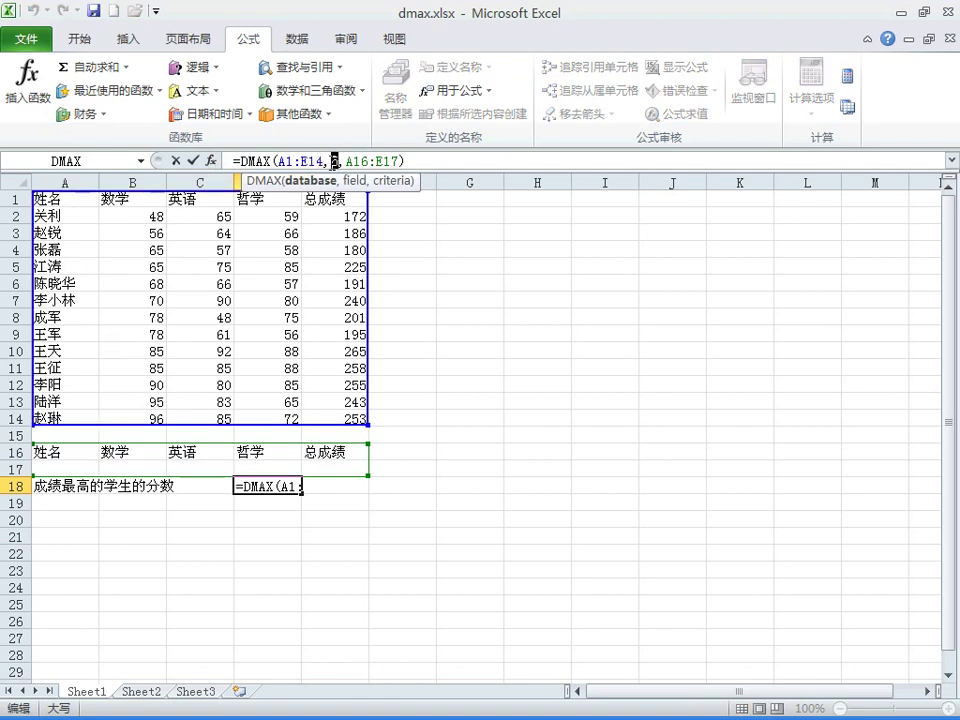
pyautogui.write('2')
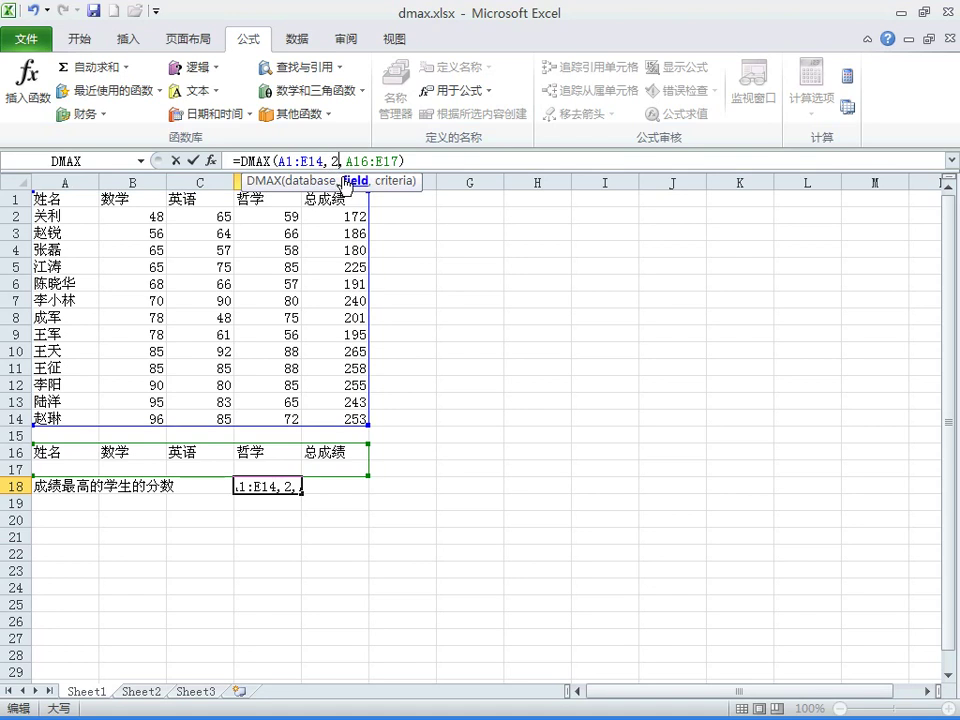
pyautogui.moveTo(346, 161); pyautogui.dragTo(392, 161)
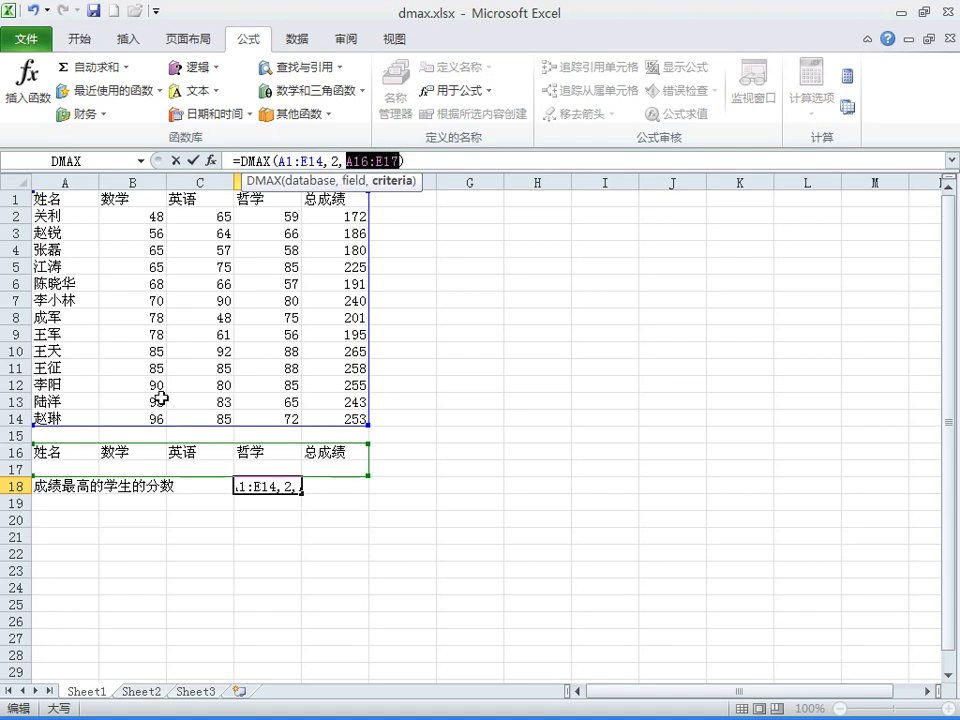
pyautogui.moveTo(77, 452); pyautogui.dragTo(110, 470)
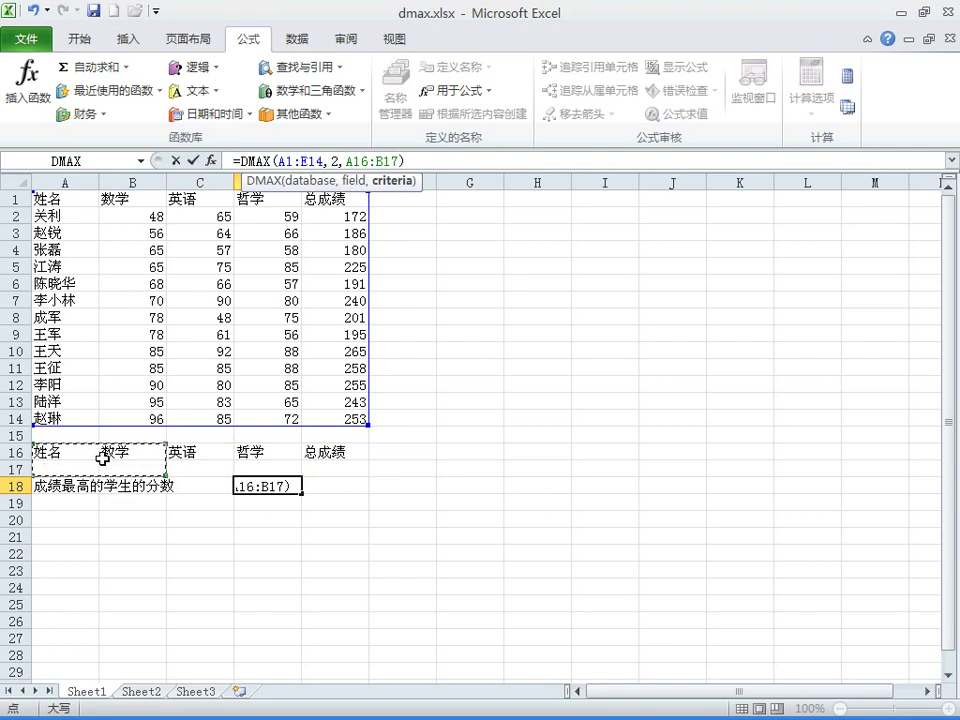
pyautogui.click(193, 160)
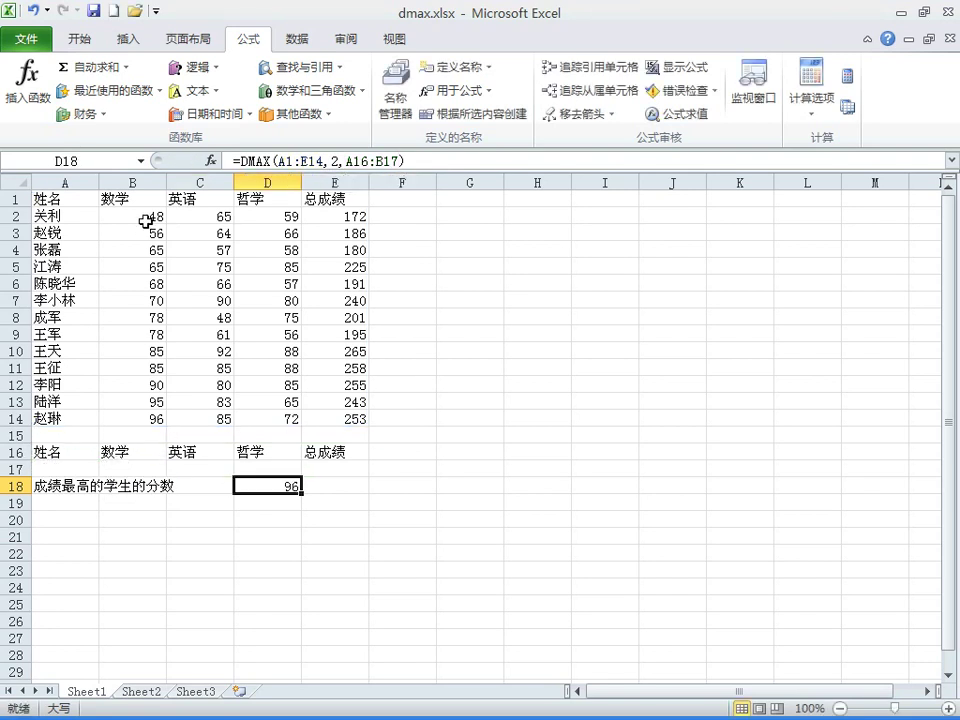
# Step: Compare the mathematics scores in B2:B14 with the D18 result and review the criteria area A16:E17
pyautogui.moveTo(140, 216); pyautogui.dragTo(146, 418)
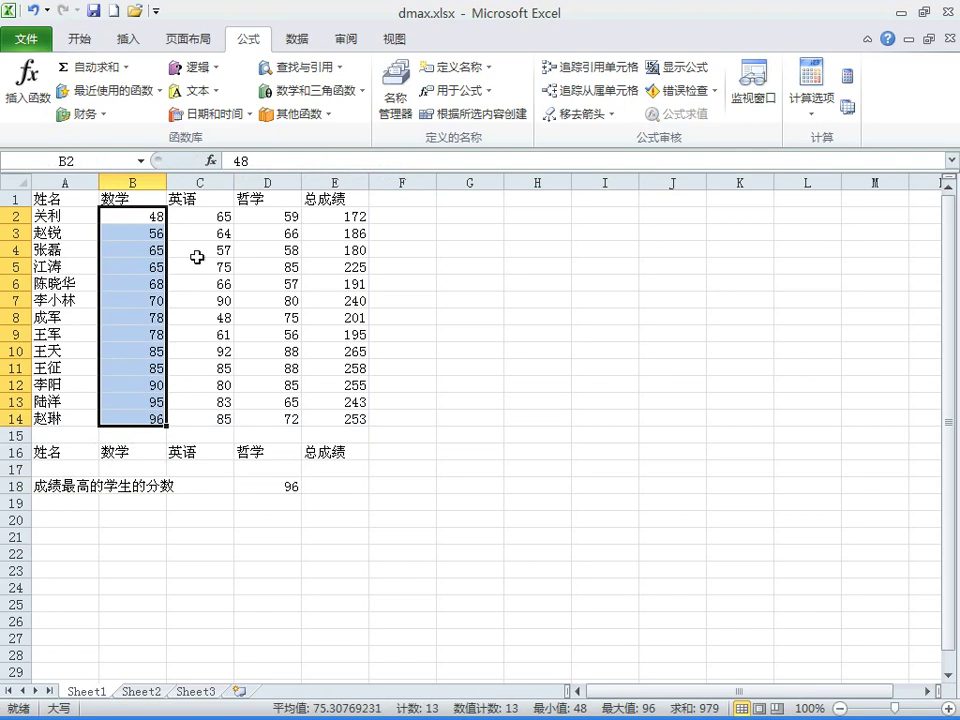
pyautogui.click(296, 487)
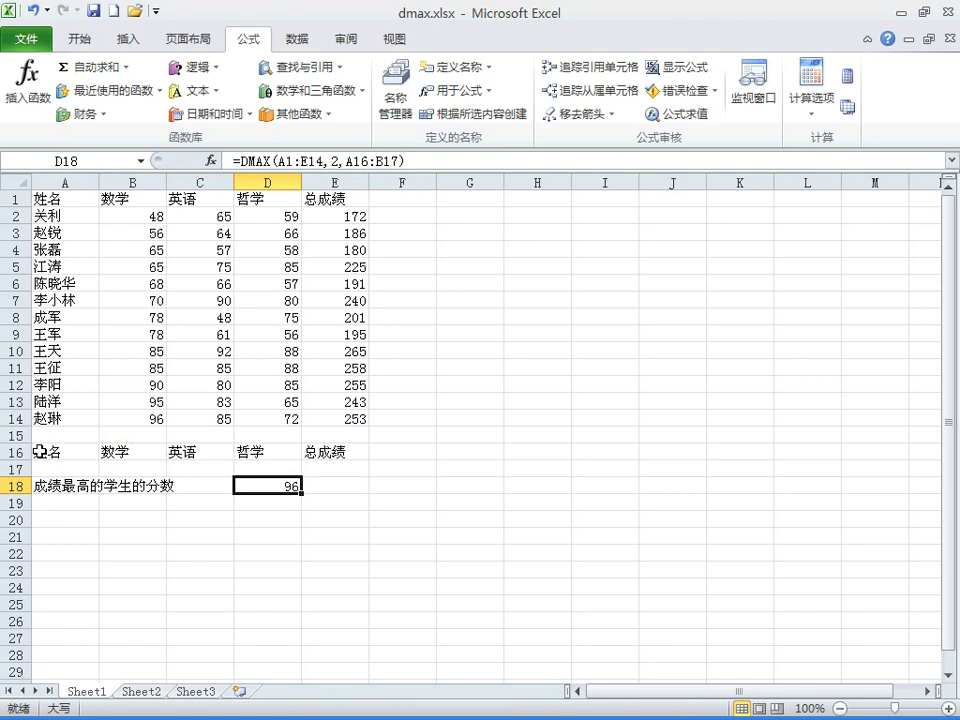
pyautogui.moveTo(40, 452); pyautogui.dragTo(340, 465)
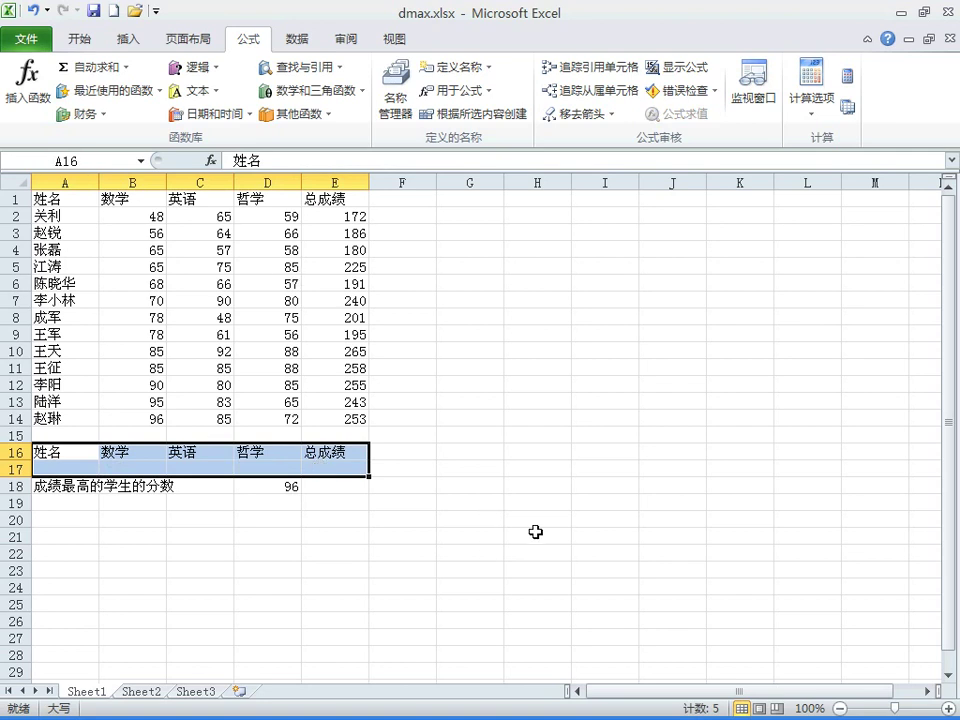
# Step: View the section 12.7 outline slide in the slideshow and return to the Excel workbook
pyautogui.hotkey('alt', 'Tab')
pyautogui.hotkey('alt', 'Tab')
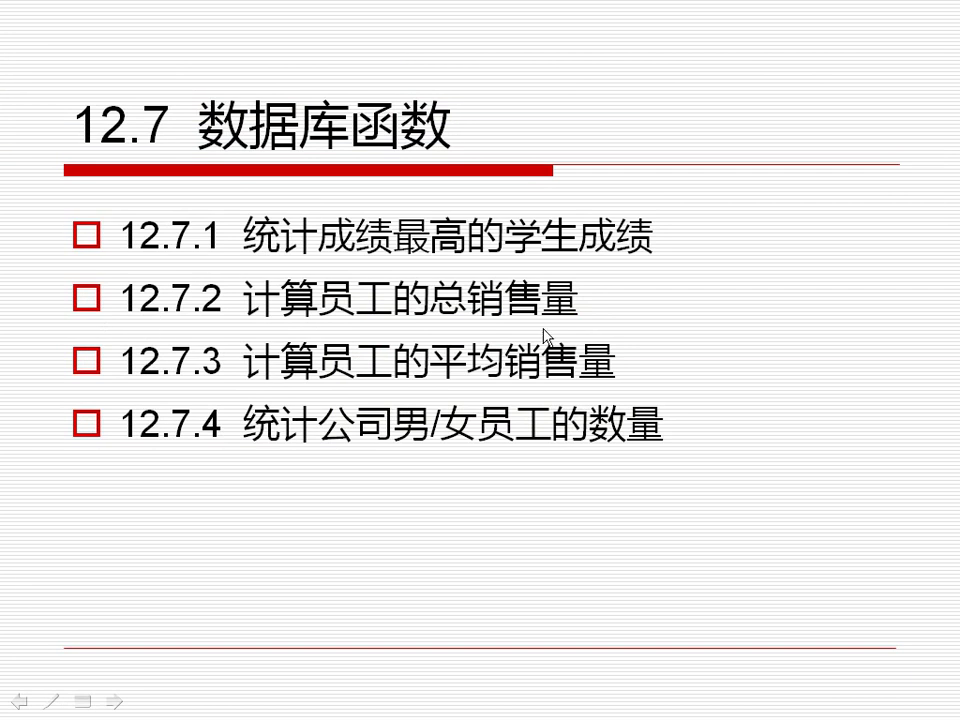
pyautogui.hotkey('alt', 'Tab')
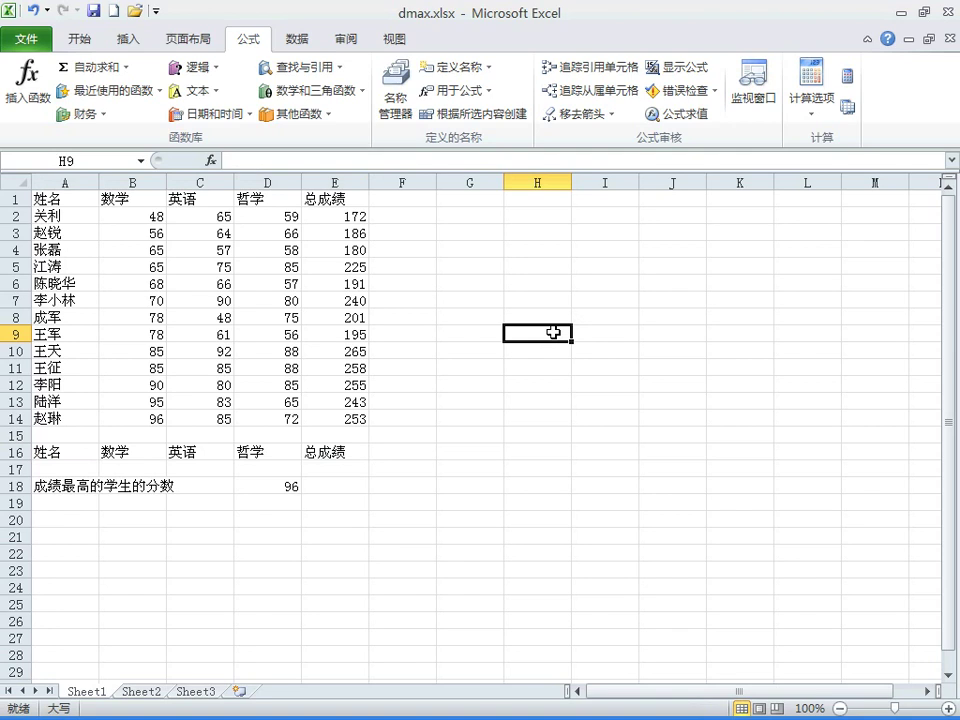
# Step: Open the workbook dsum.xlsx from the ch12 folder
pyautogui.click(20, 38)
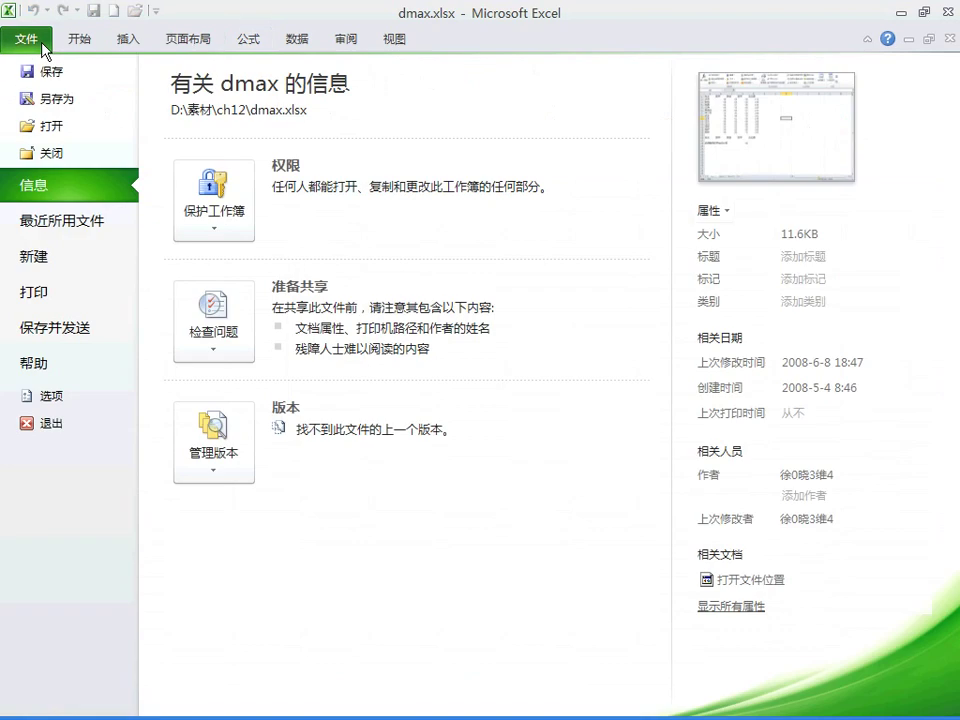
pyautogui.click(50, 126)
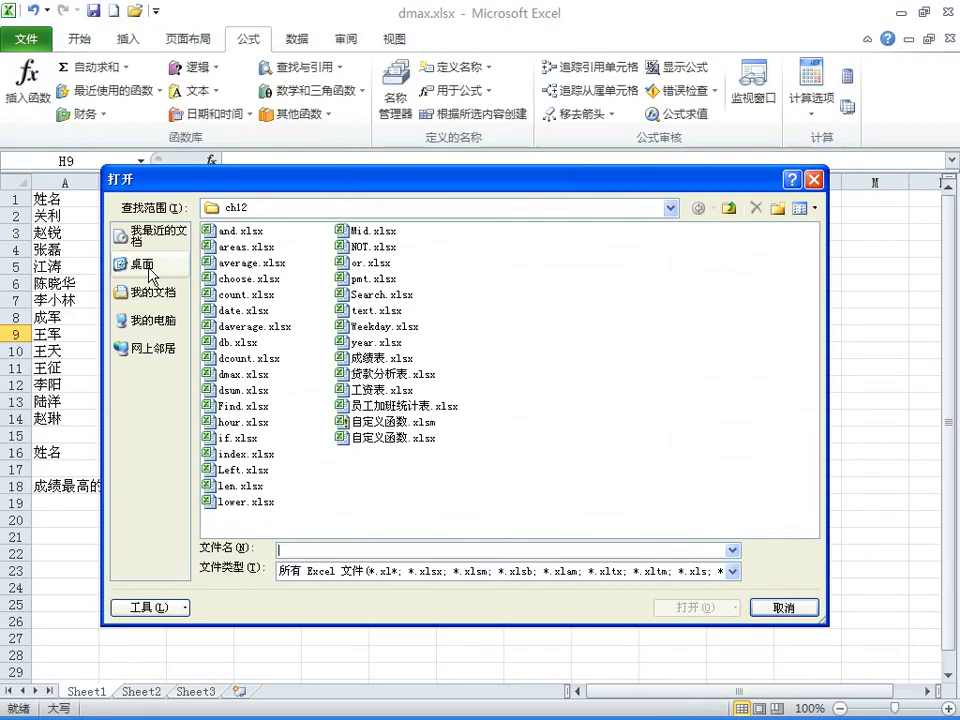
pyautogui.click(258, 322)
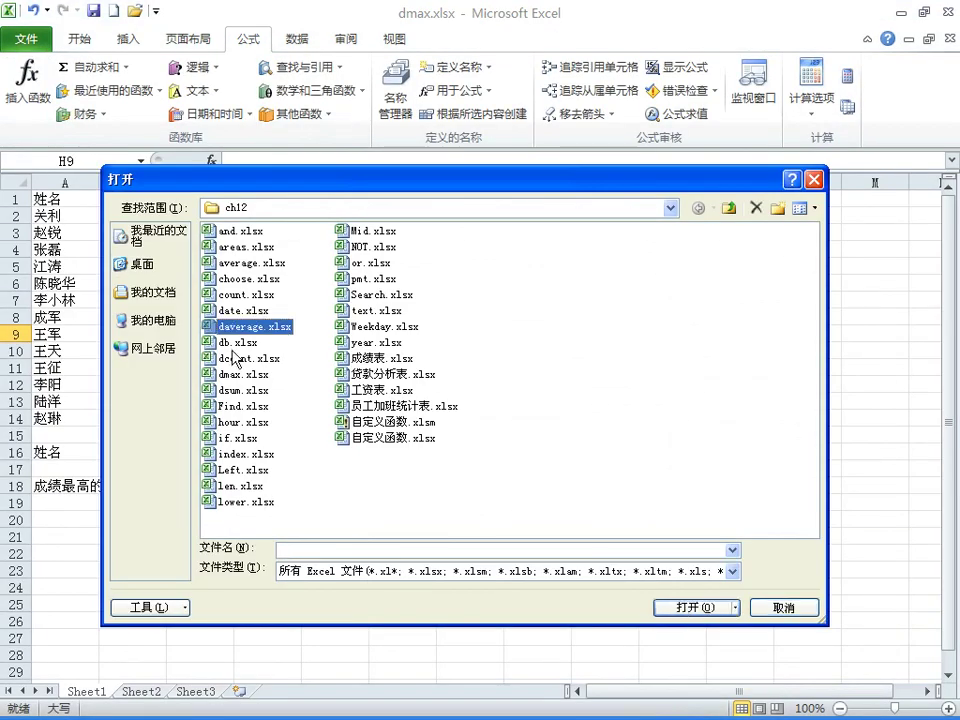
pyautogui.click(242, 390)
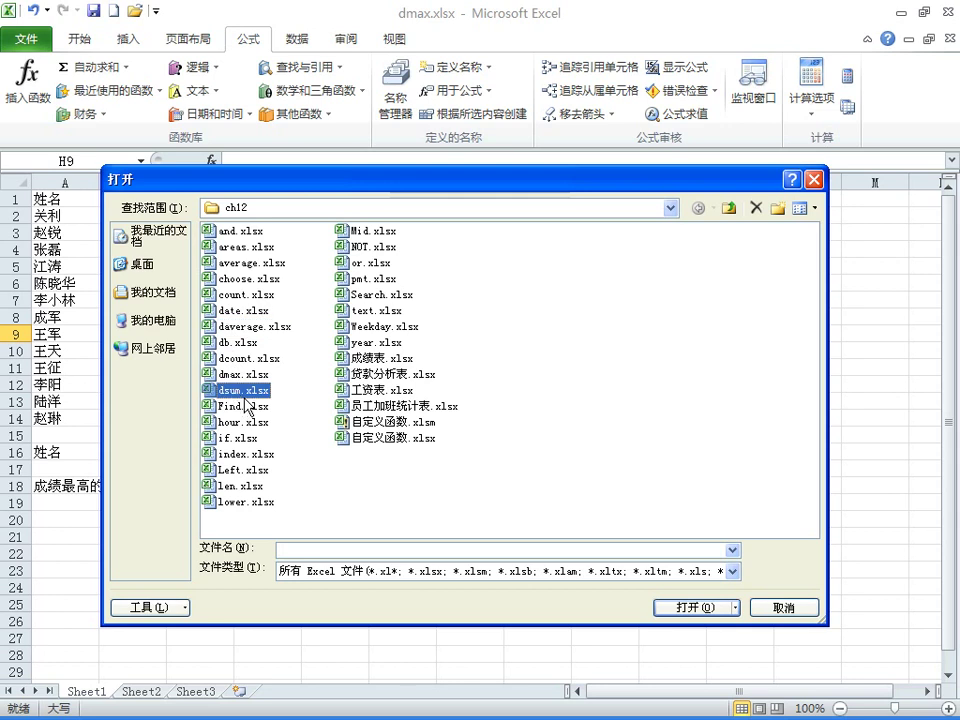
pyautogui.click(692, 607)
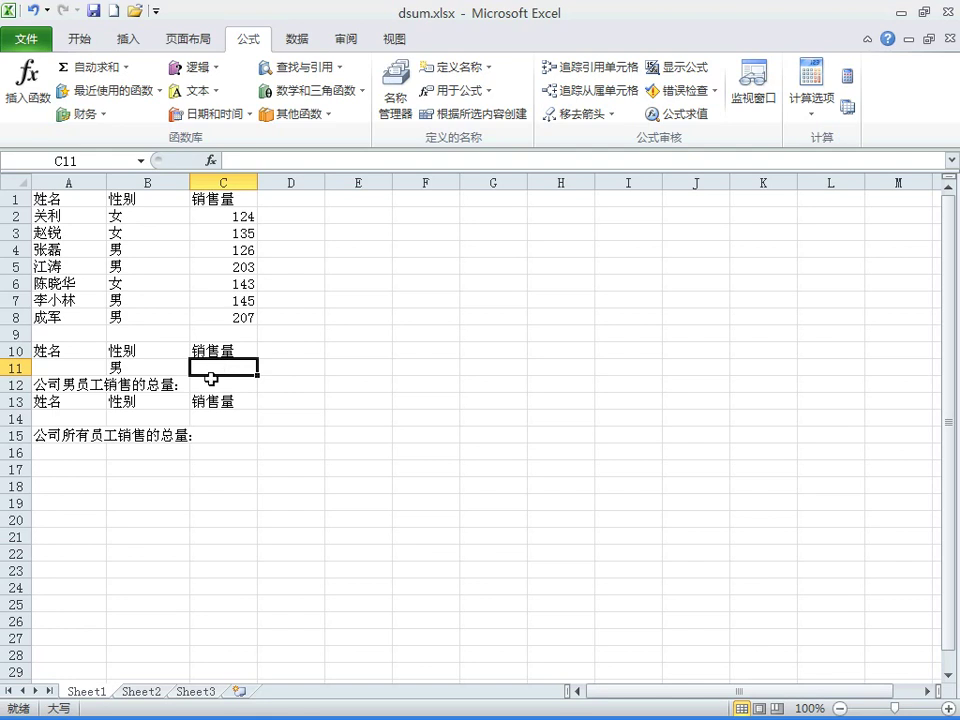
# Step: Insert the DSUM database function in cell C12, bringing up its arguments clear of the data table
pyautogui.click(207, 384)
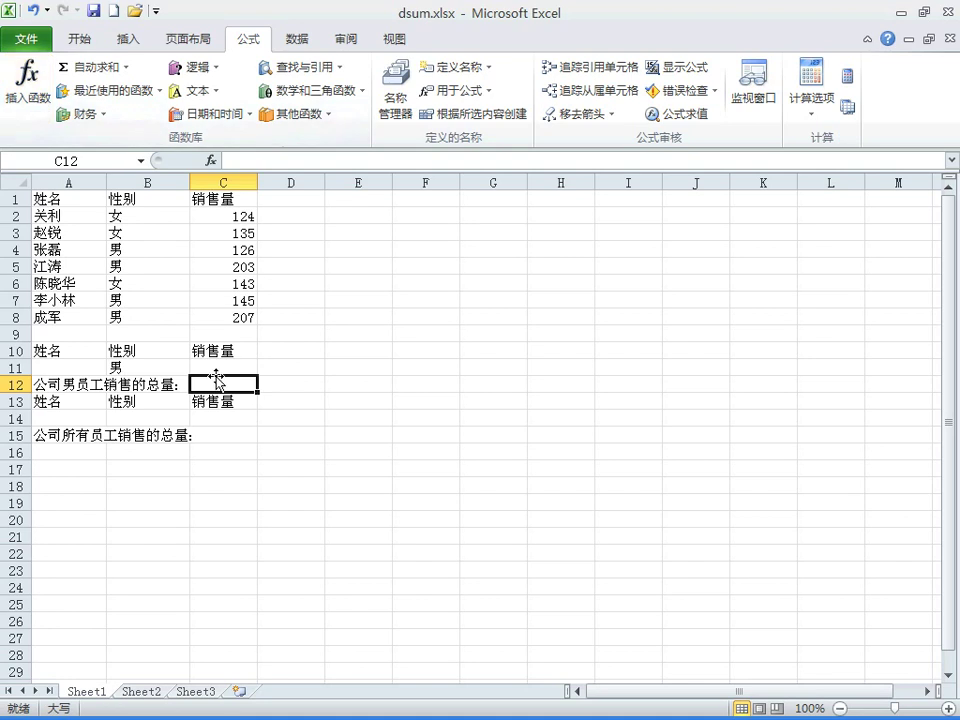
pyautogui.click(27, 92)
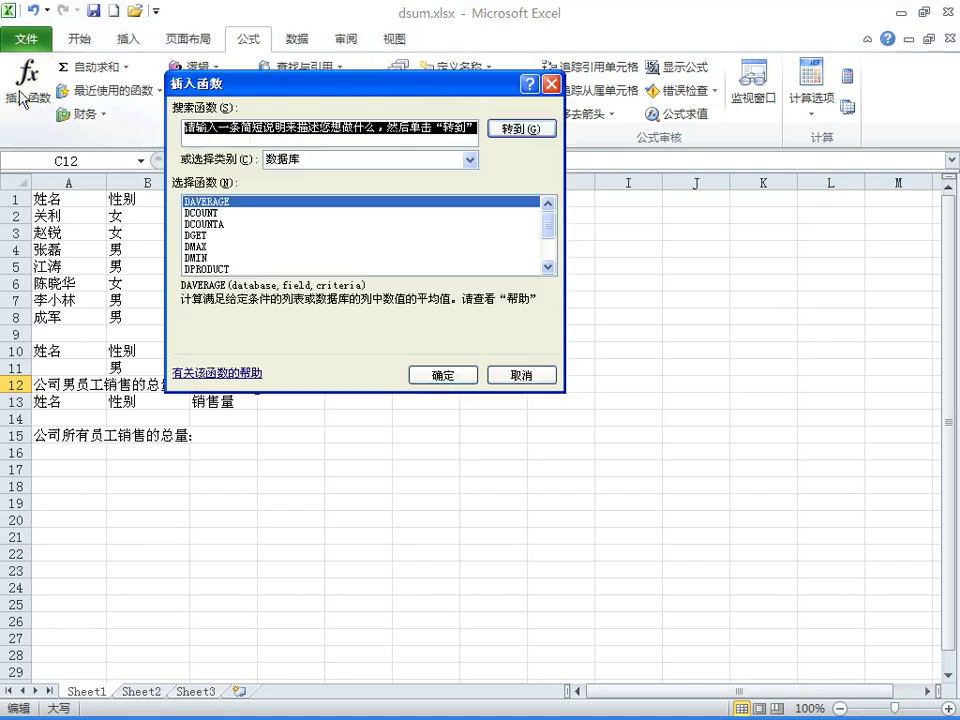
pyautogui.moveTo(316, 90); pyautogui.dragTo(564, 142)
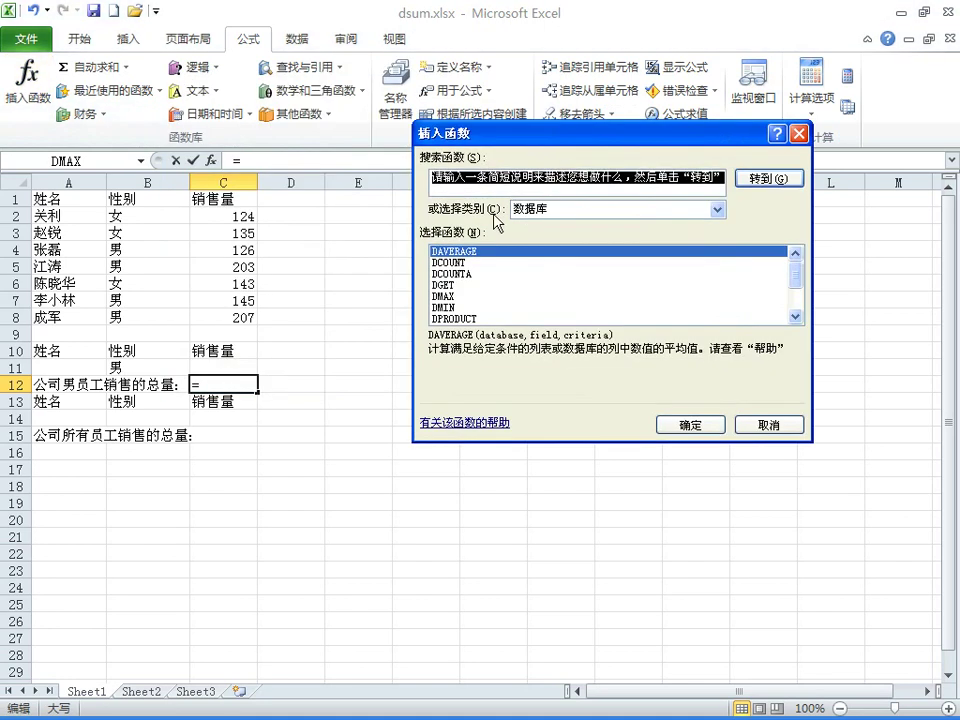
pyautogui.click(503, 262)
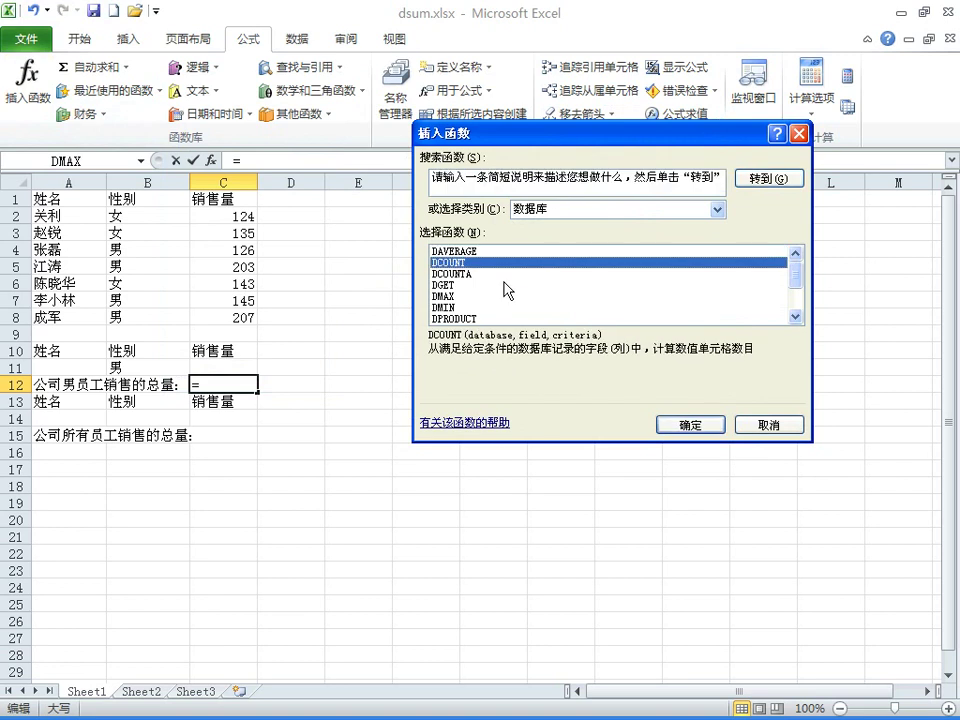
pyautogui.press('Down')
pyautogui.press('Down')
pyautogui.press('Down')
pyautogui.press('Down')
pyautogui.press('Down')
pyautogui.press('Down')
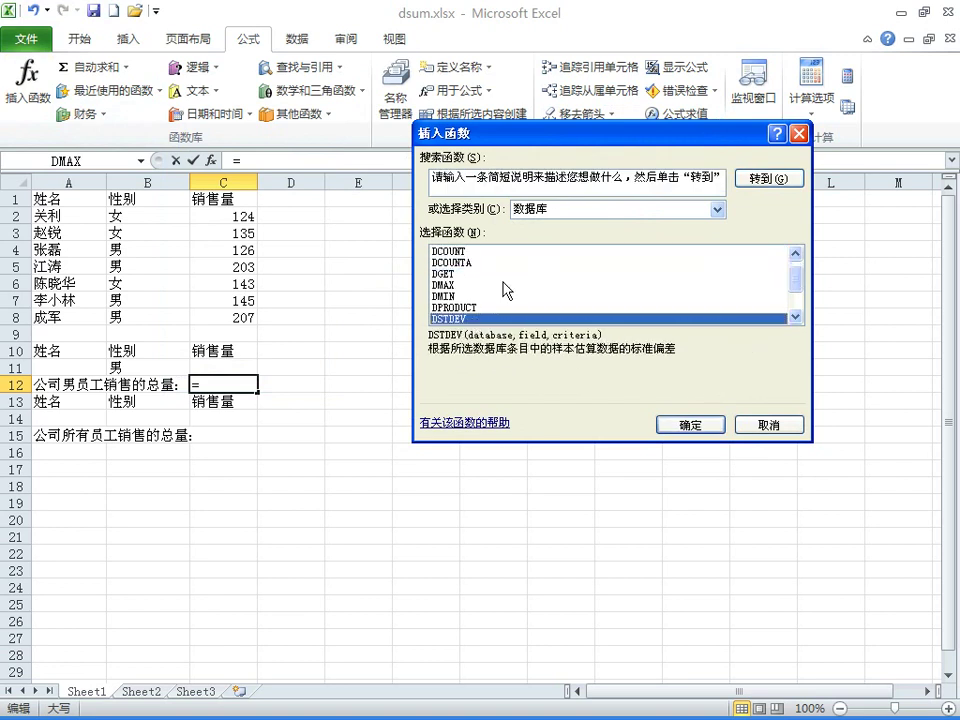
pyautogui.scroll(-1, 507, 290)
pyautogui.click(476, 307)
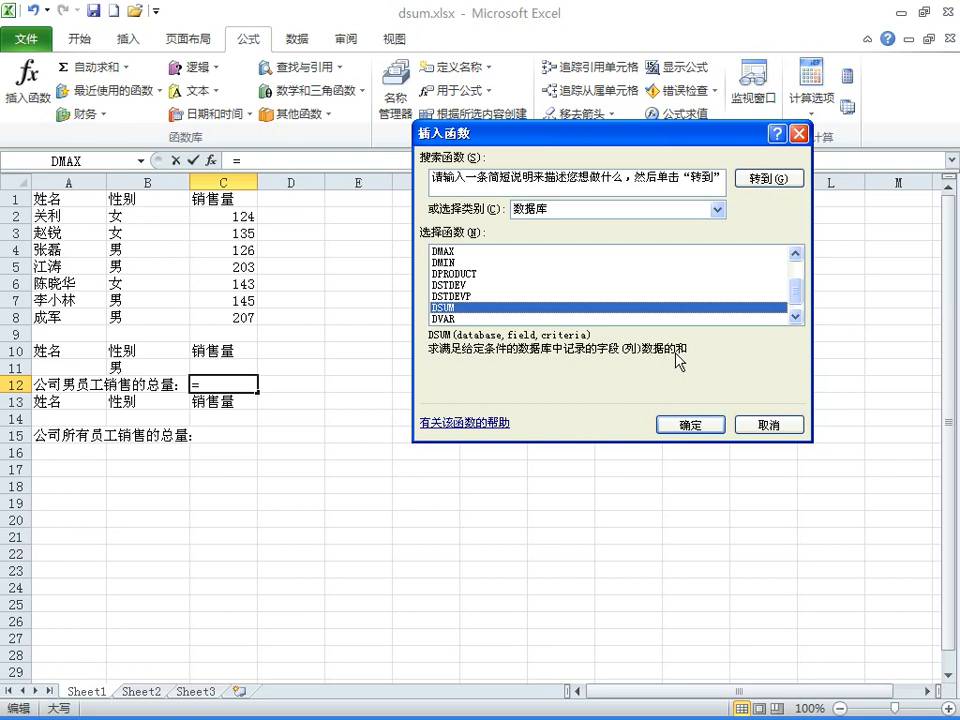
pyautogui.click(679, 426)
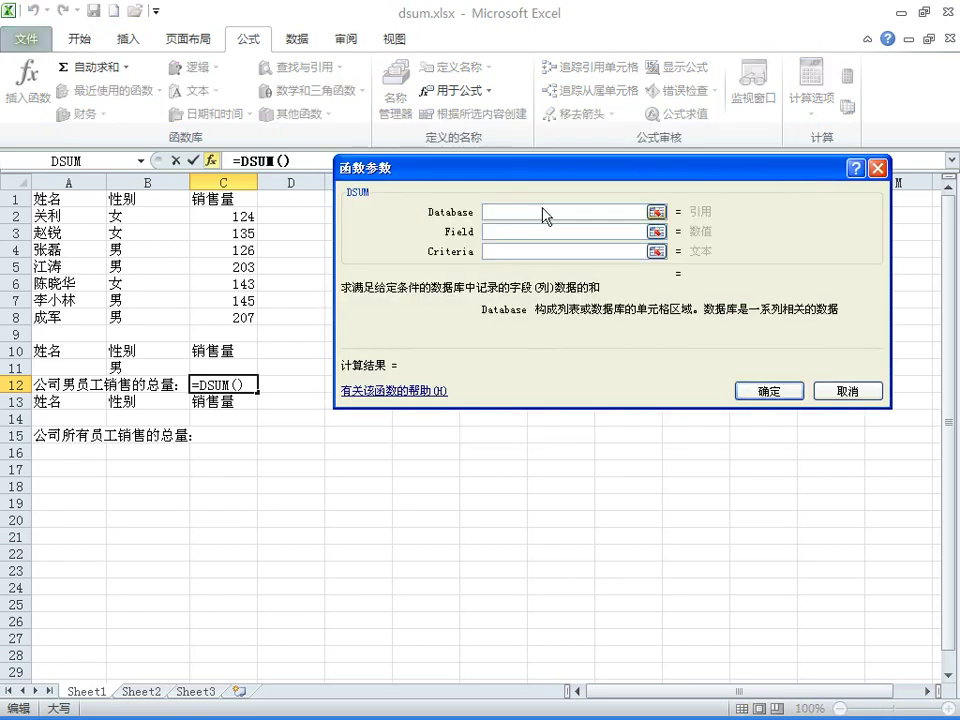
pyautogui.moveTo(555, 175); pyautogui.dragTo(593, 234)
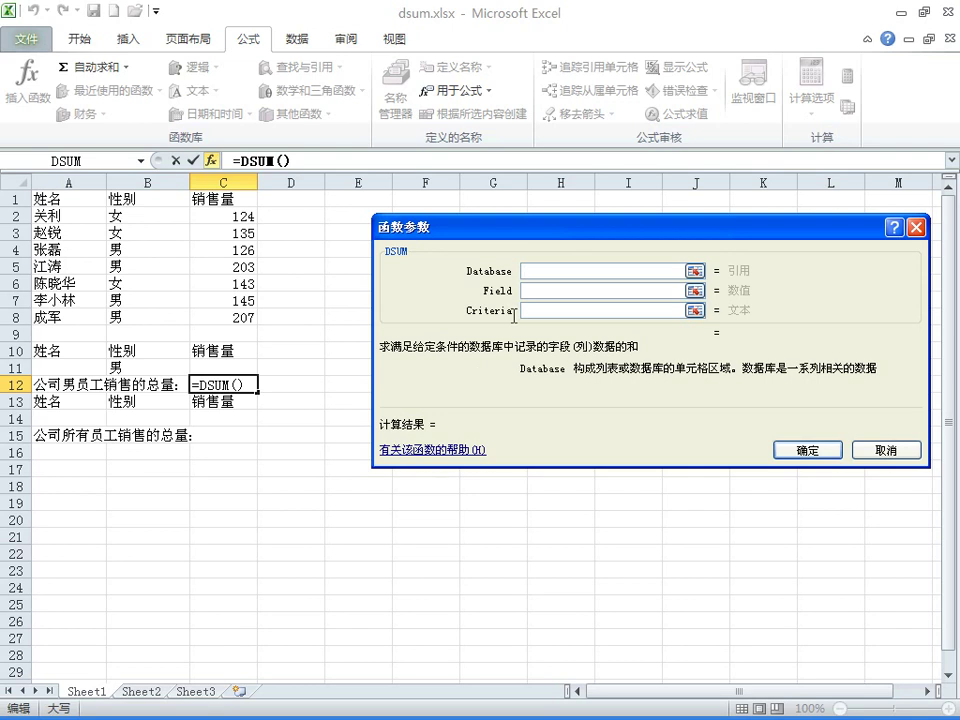
# Step: Complete the DSUM function in C12 with database A1:C8, field 3 and criteria A10:C11
pyautogui.moveTo(574, 230); pyautogui.dragTo(555, 255)
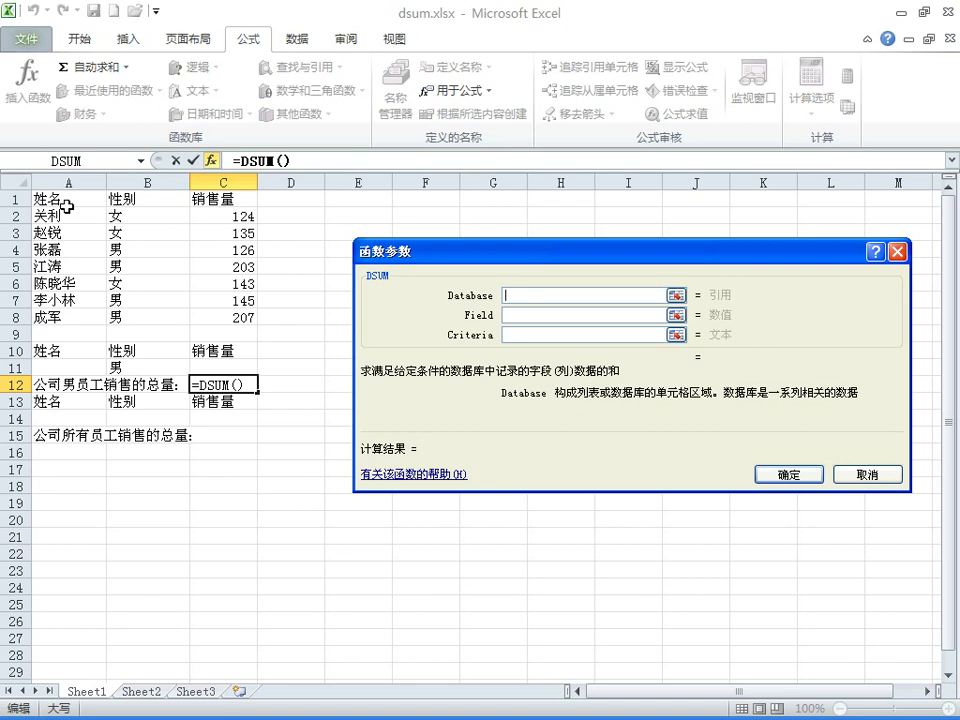
pyautogui.moveTo(66, 206); pyautogui.dragTo(226, 316)
pyautogui.click(520, 316)
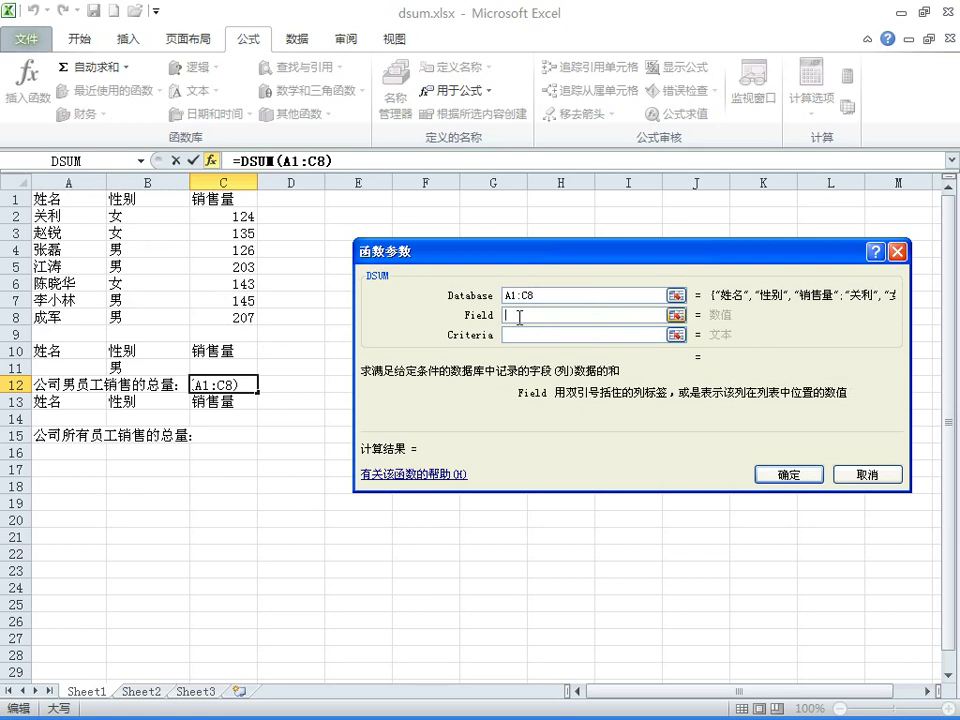
pyautogui.click(520, 317)
pyautogui.write('3')
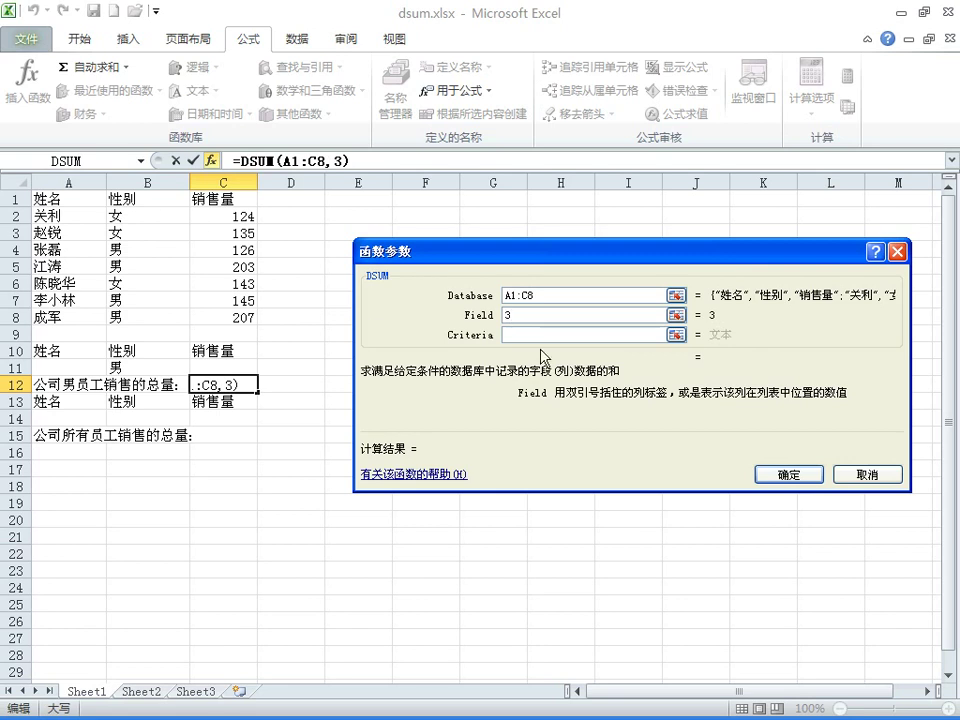
pyautogui.click(548, 337)
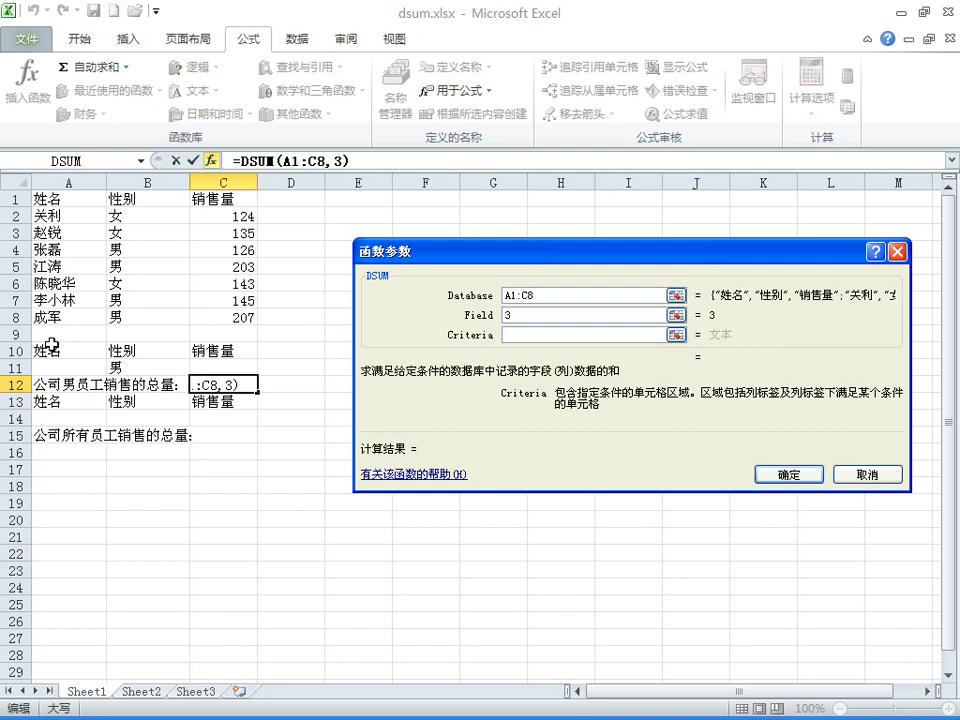
pyautogui.moveTo(48, 345); pyautogui.dragTo(247, 385)
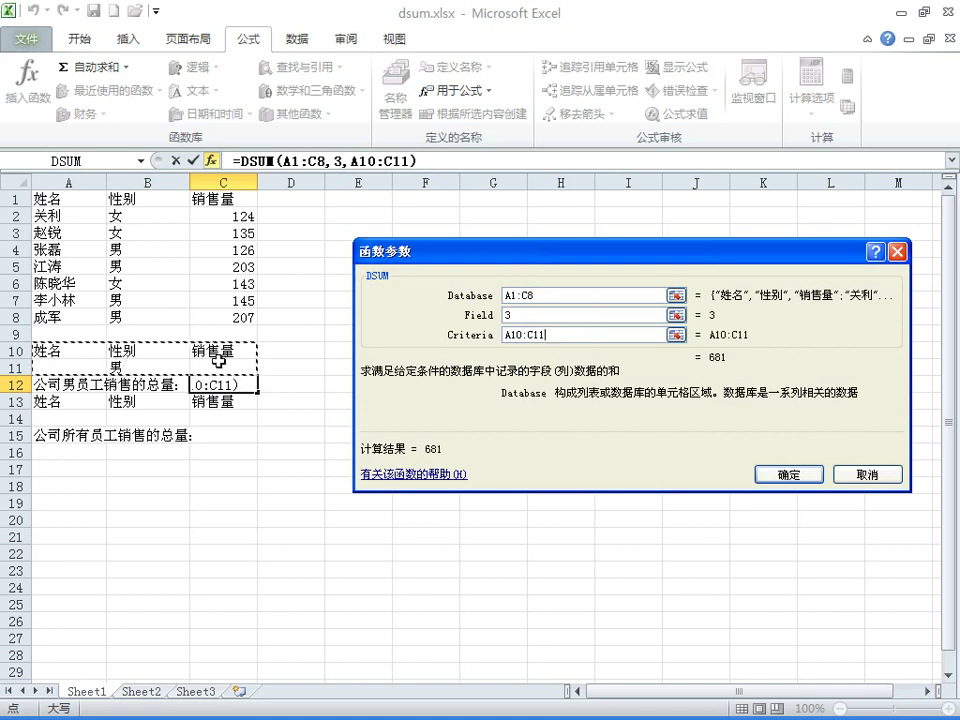
pyautogui.click(779, 475)
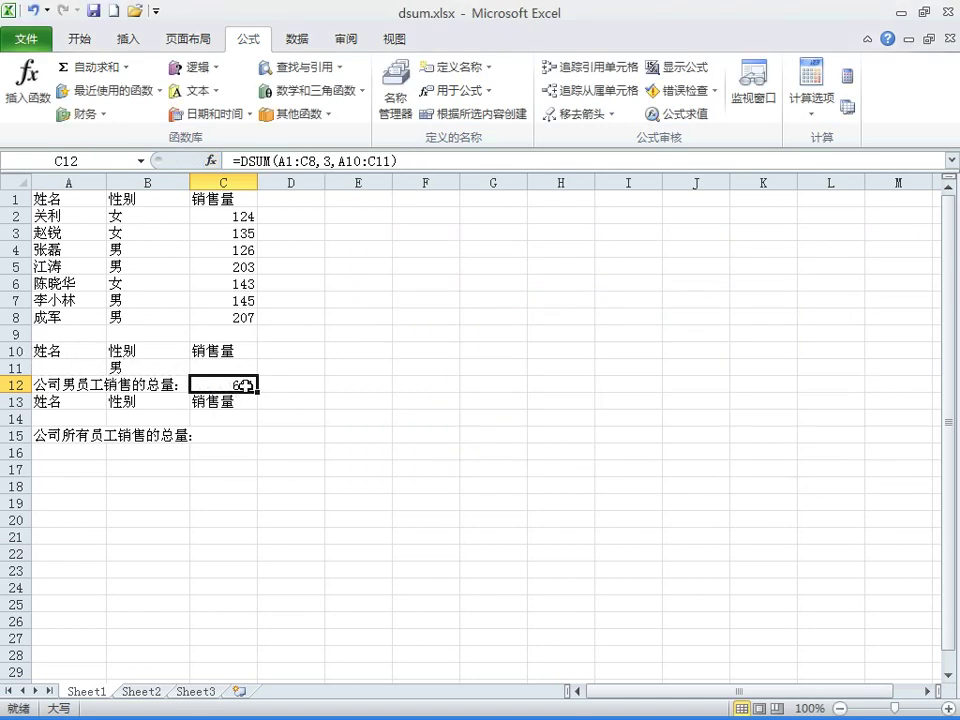
# Step: Review the criteria area in rows 13 and 14 for the total sales of all employees
pyautogui.click(212, 433)
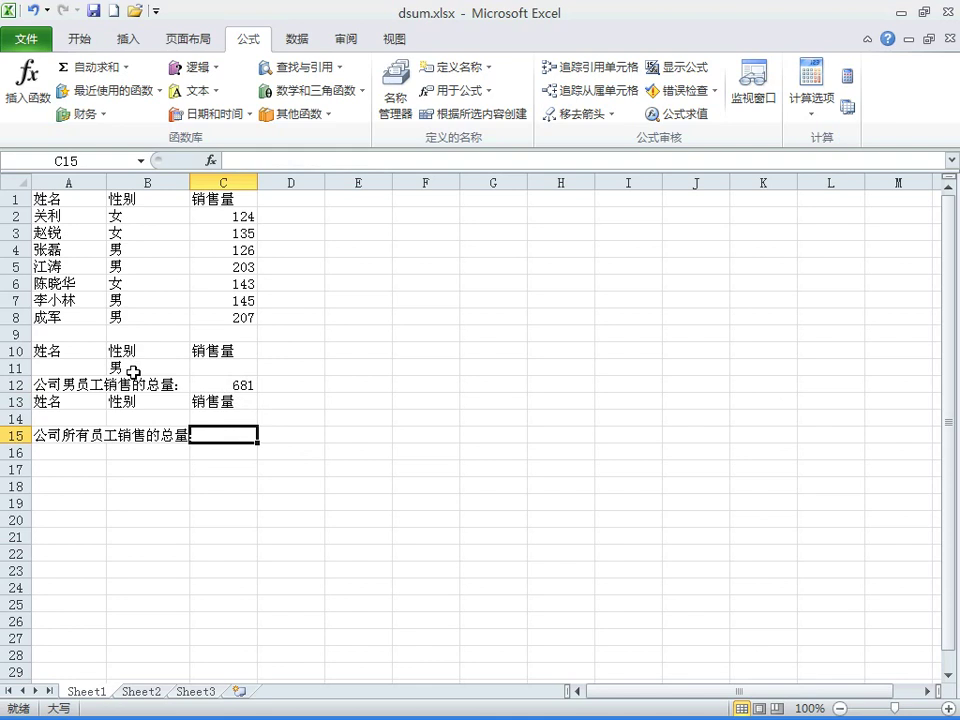
pyautogui.click(140, 418)
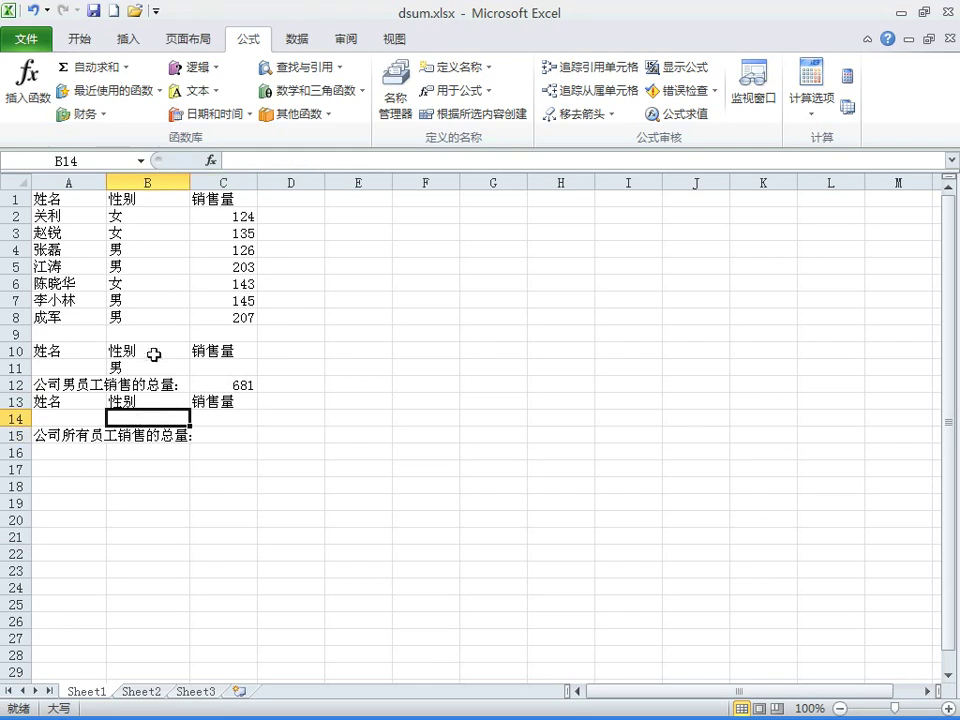
pyautogui.click(202, 412)
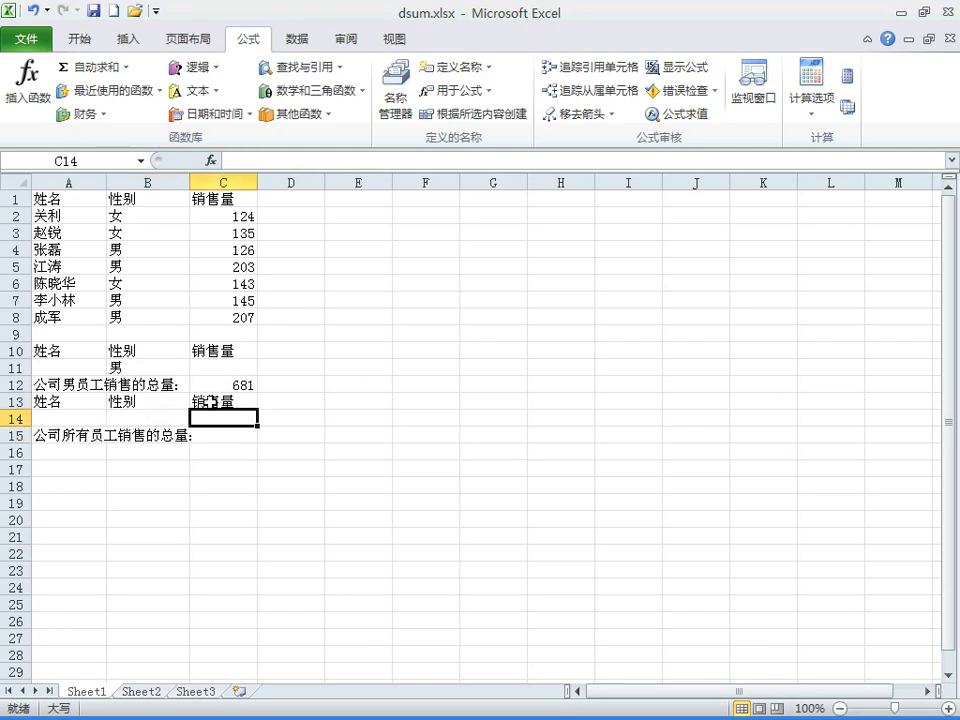
pyautogui.click(211, 401)
pyautogui.click(167, 414)
pyautogui.click(214, 404)
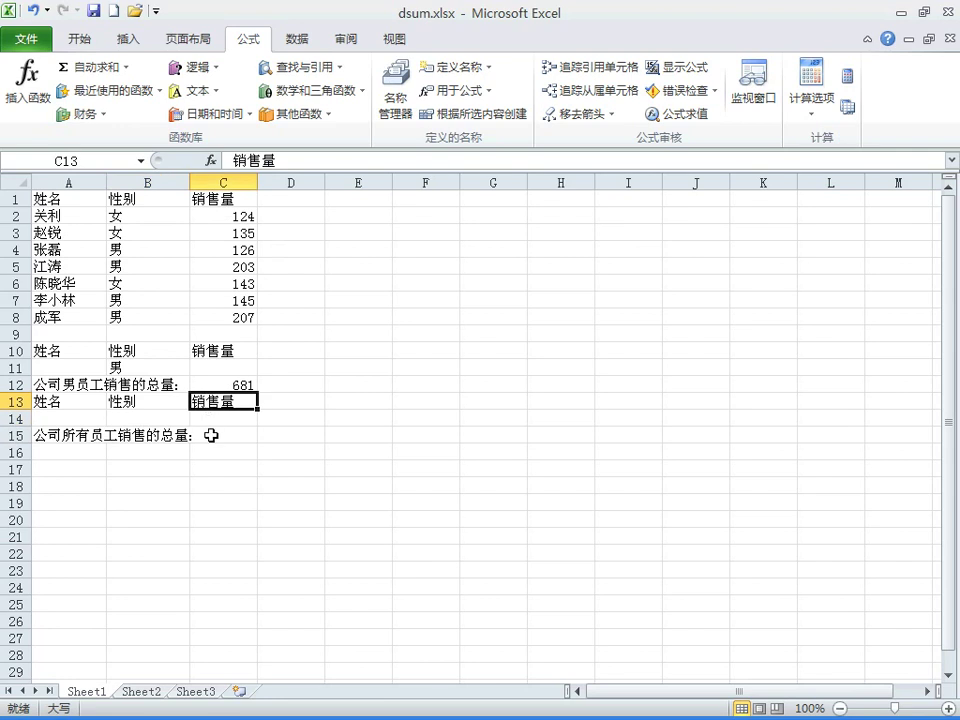
# Step: Insert the DSUM database function in cell C15, bringing up its arguments
pyautogui.click(211, 435)
pyautogui.click(31, 98)
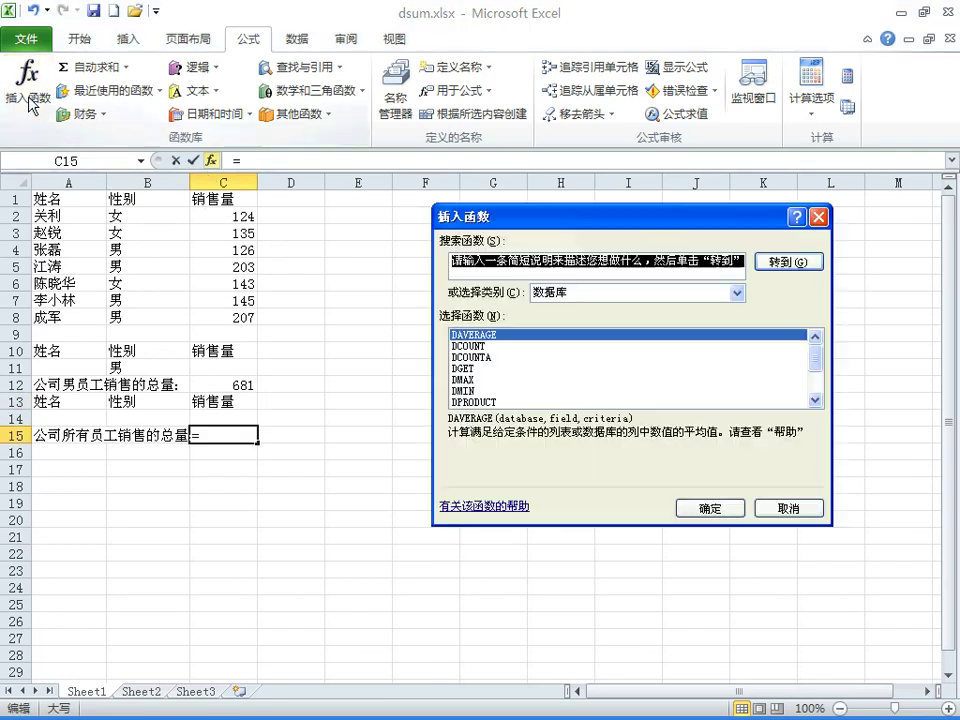
pyautogui.click(500, 380)
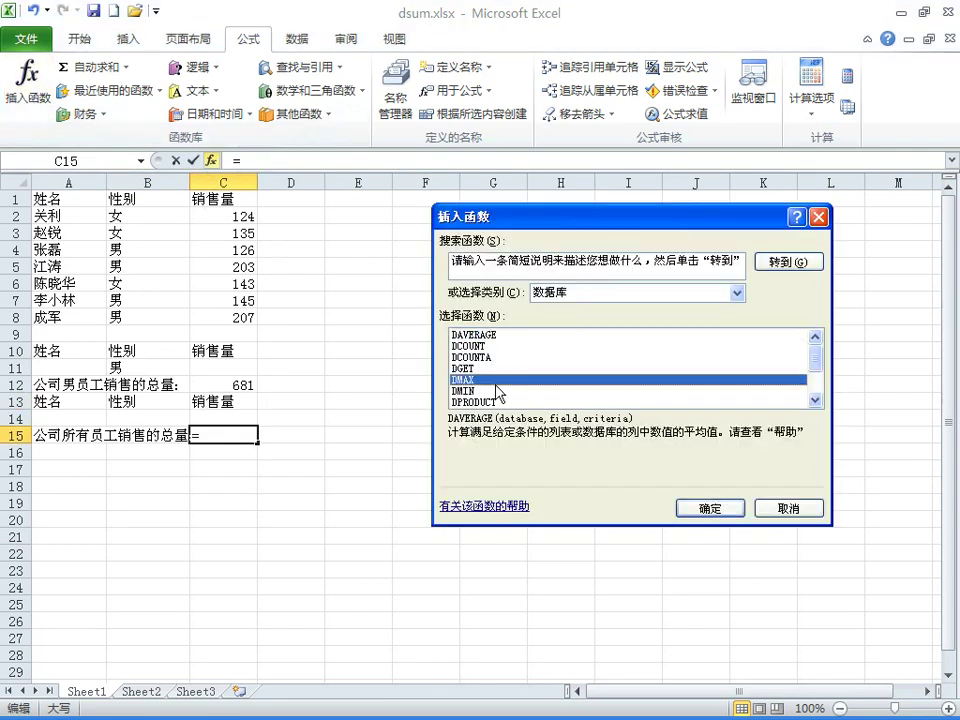
pyautogui.scroll(-2, 505, 389)
pyautogui.click(490, 380)
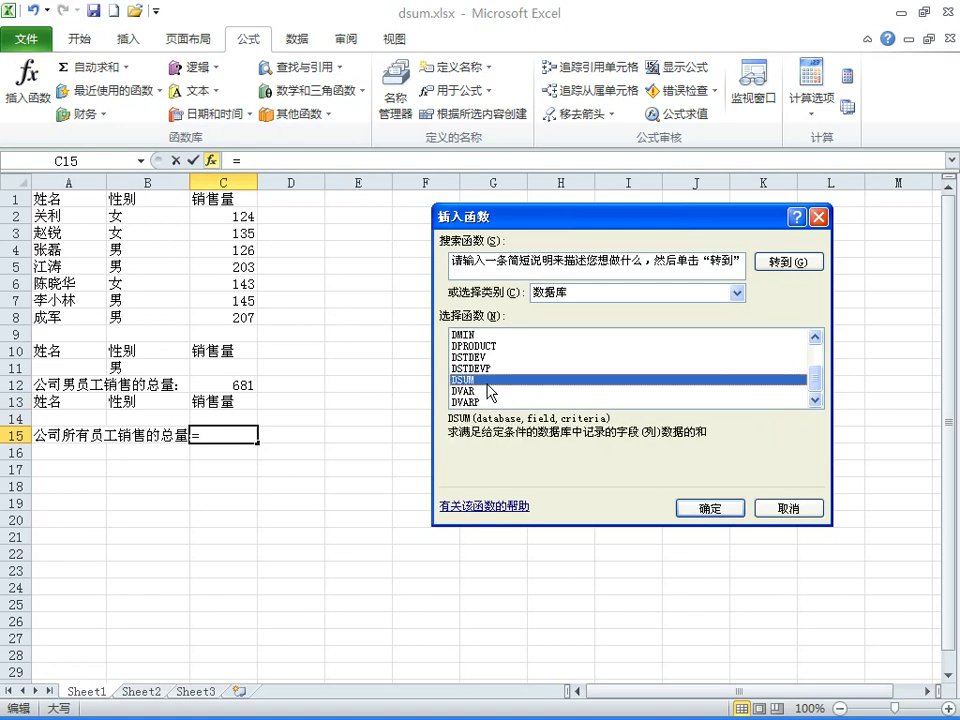
pyautogui.click(710, 508)
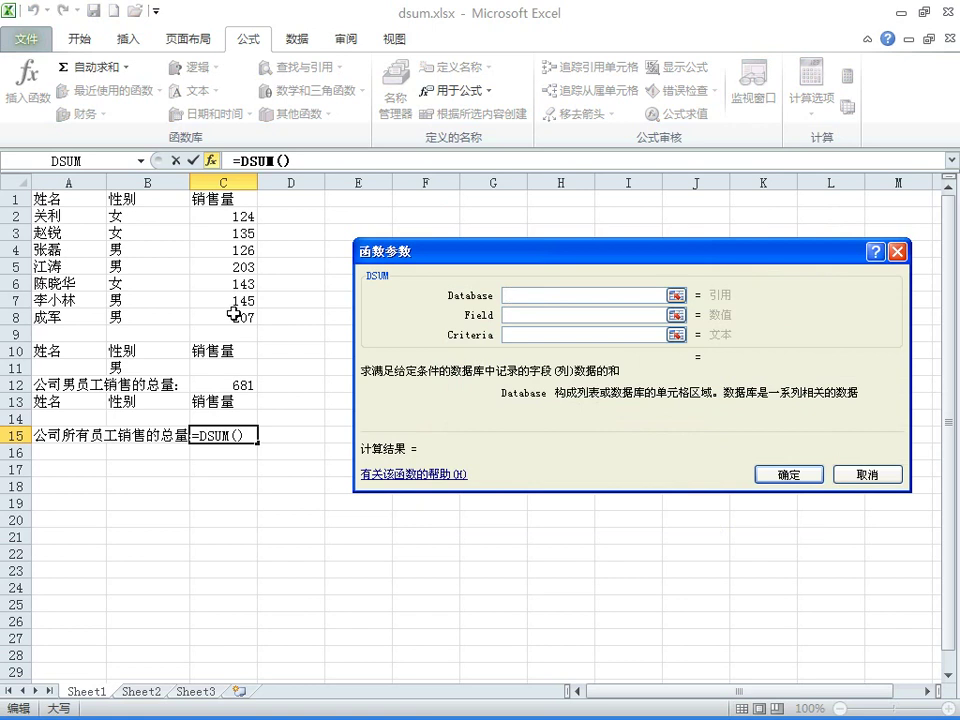
# Step: Complete the DSUM function in C15 with database A1:C8, field 3 and criteria A13:C14
pyautogui.moveTo(48, 199); pyautogui.dragTo(251, 313)
pyautogui.click(525, 313)
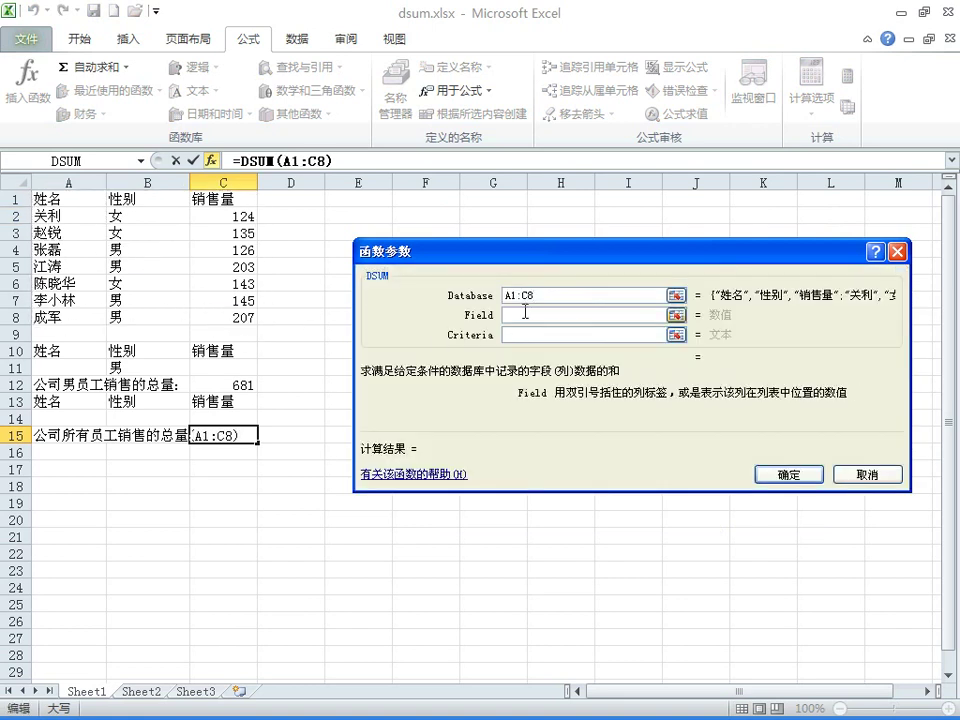
pyautogui.write('3')
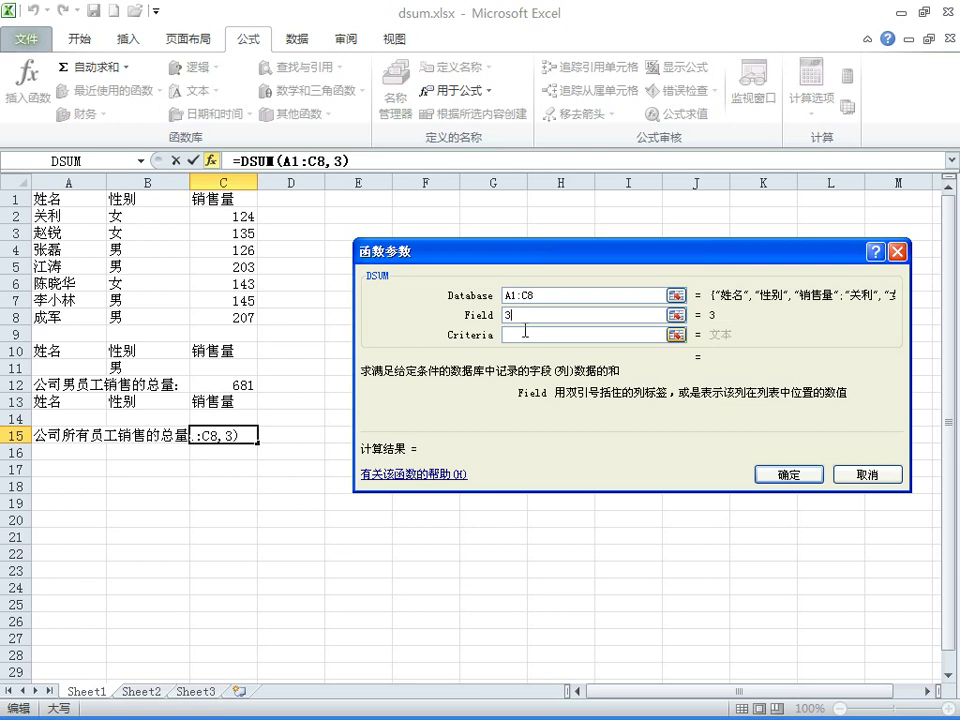
pyautogui.click(559, 333)
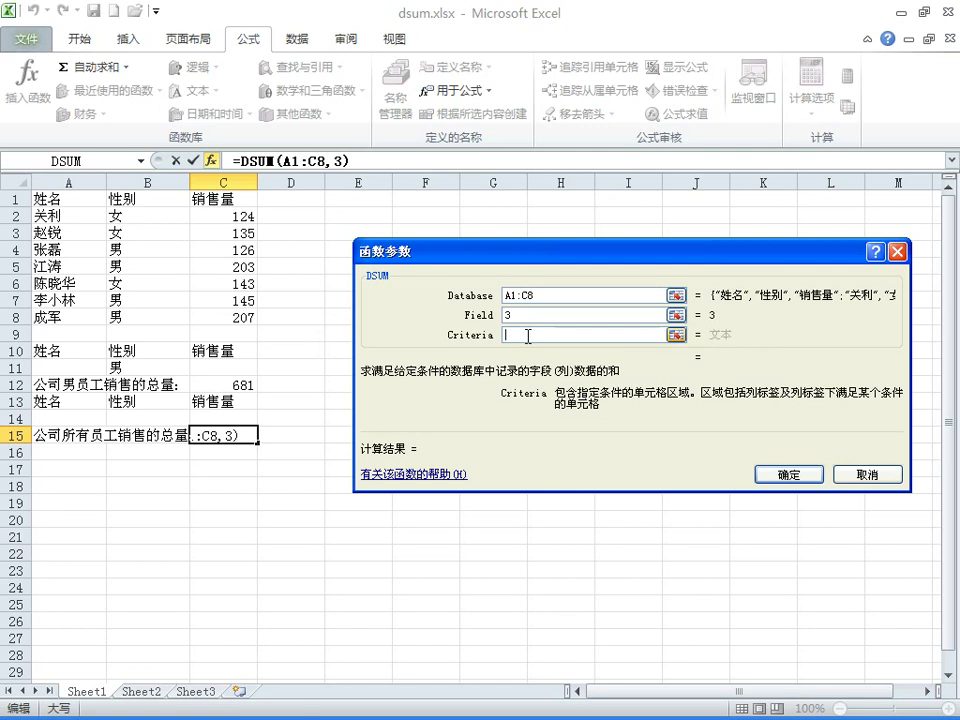
pyautogui.moveTo(43, 401); pyautogui.dragTo(214, 417)
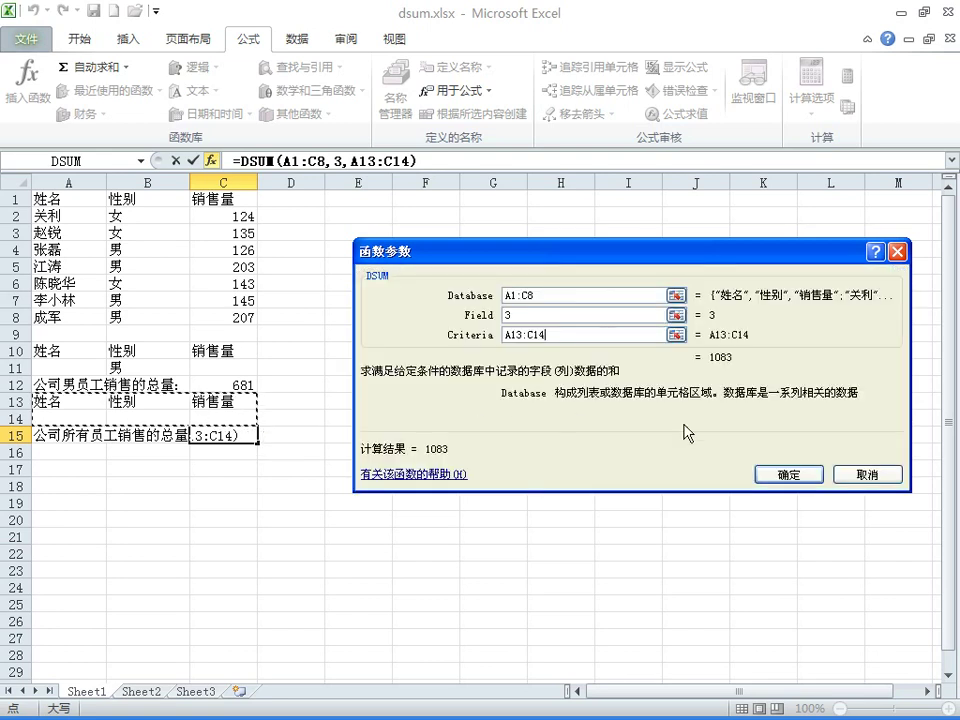
pyautogui.click(786, 476)
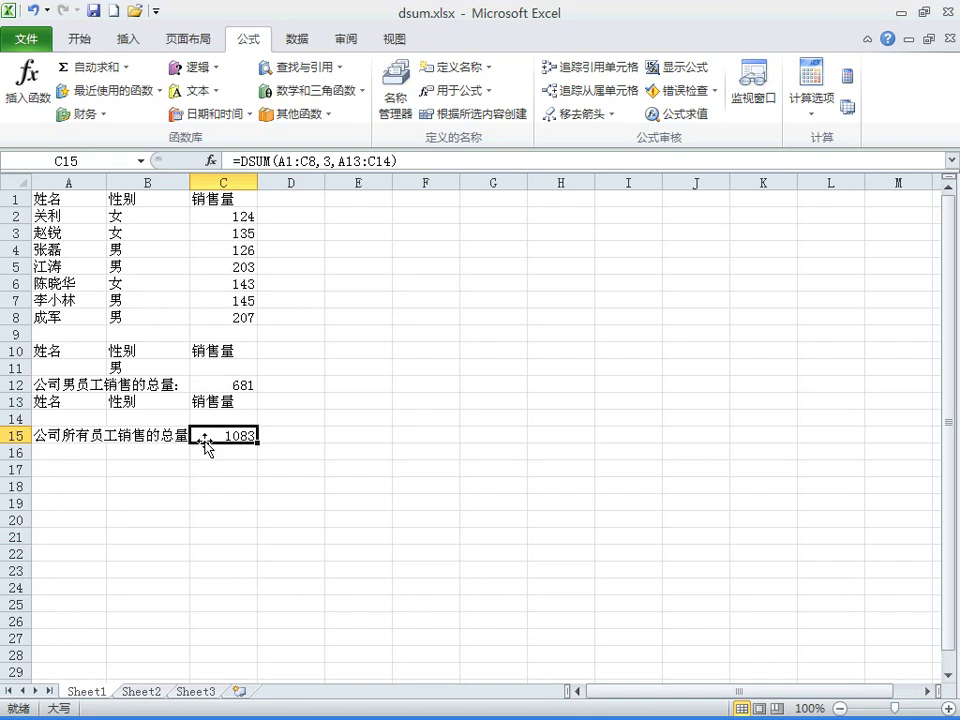
# Step: Check both DSUM totals against the selection sums of C2:C8 and of the male employees' sales in C4, C5, C7 and C8
pyautogui.moveTo(228, 214); pyautogui.dragTo(231, 312)
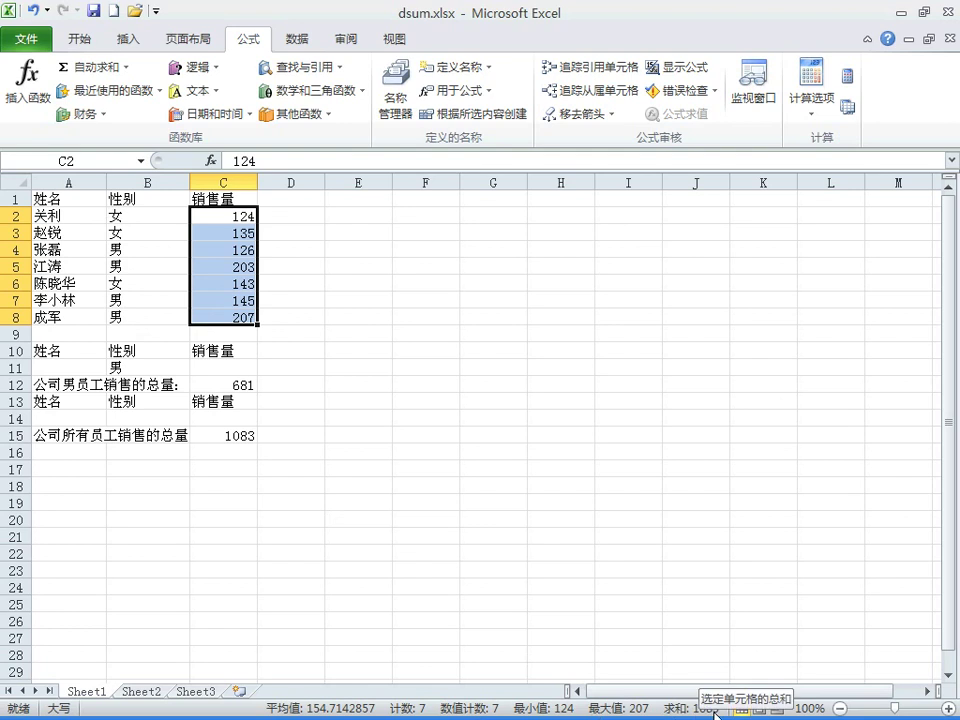
pyautogui.click(231, 388)
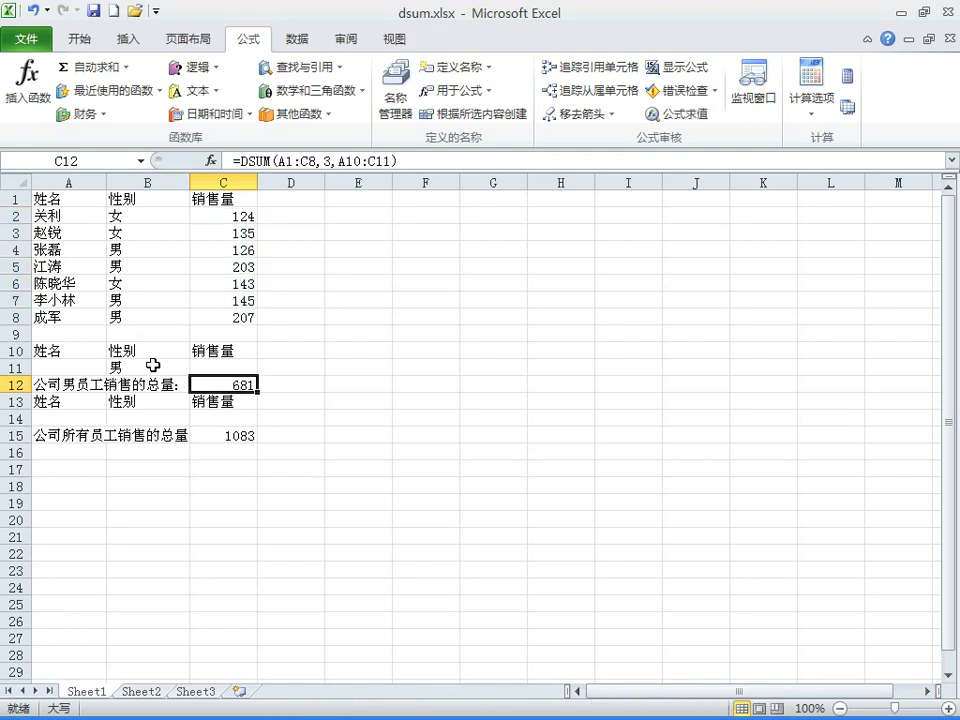
pyautogui.click(222, 246)
pyautogui.keyDown('ctrl'); pyautogui.click(238, 300); pyautogui.keyUp('ctrl')
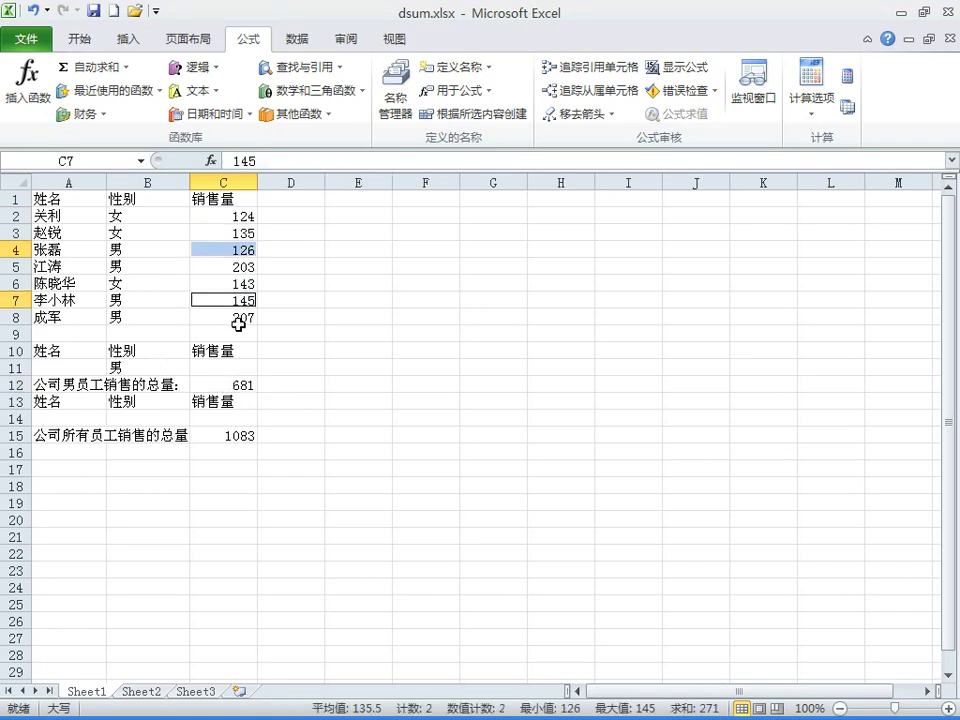
pyautogui.keyDown('ctrl'); pyautogui.click(240, 316); pyautogui.keyUp('ctrl')
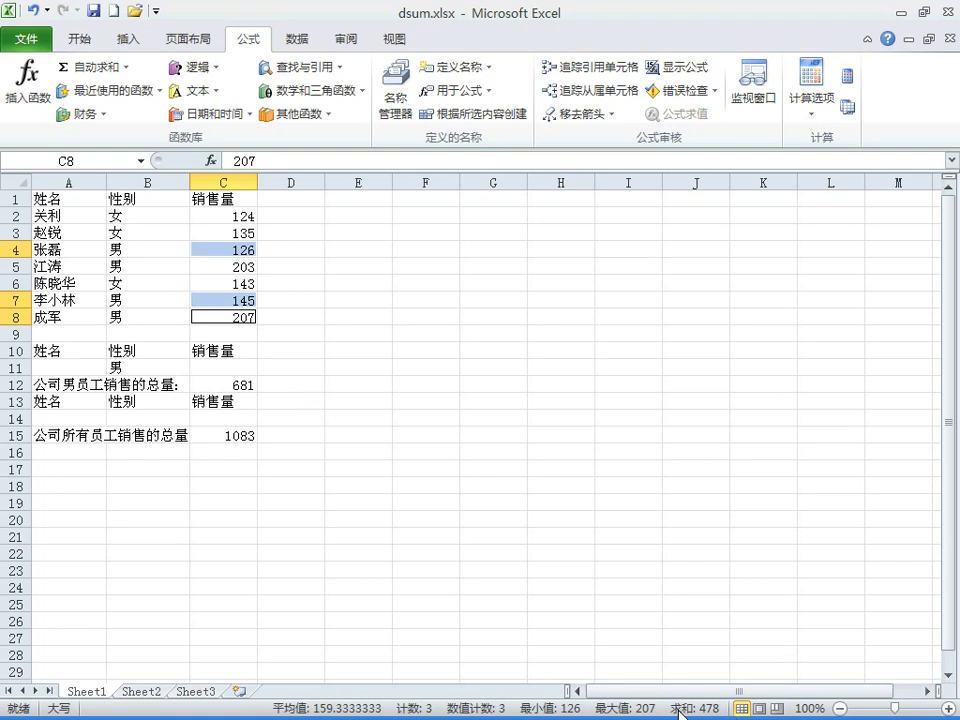
pyautogui.keyDown('ctrl'); pyautogui.click(200, 266); pyautogui.keyUp('ctrl')
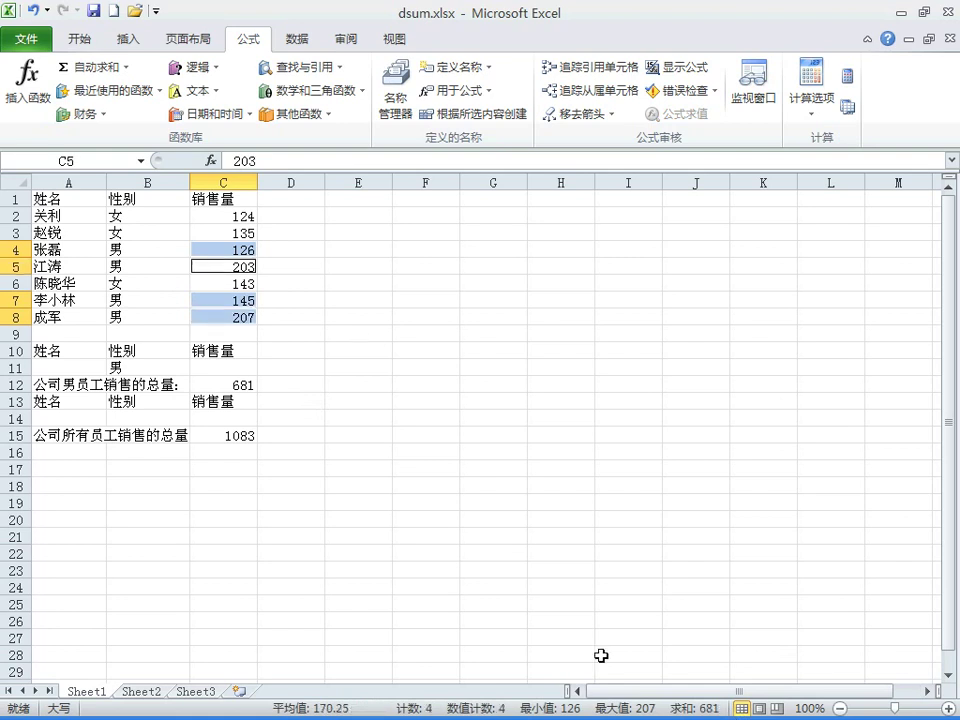
# Step: Compare the DSUM formulas in cells C12 and C15
pyautogui.click(208, 384)
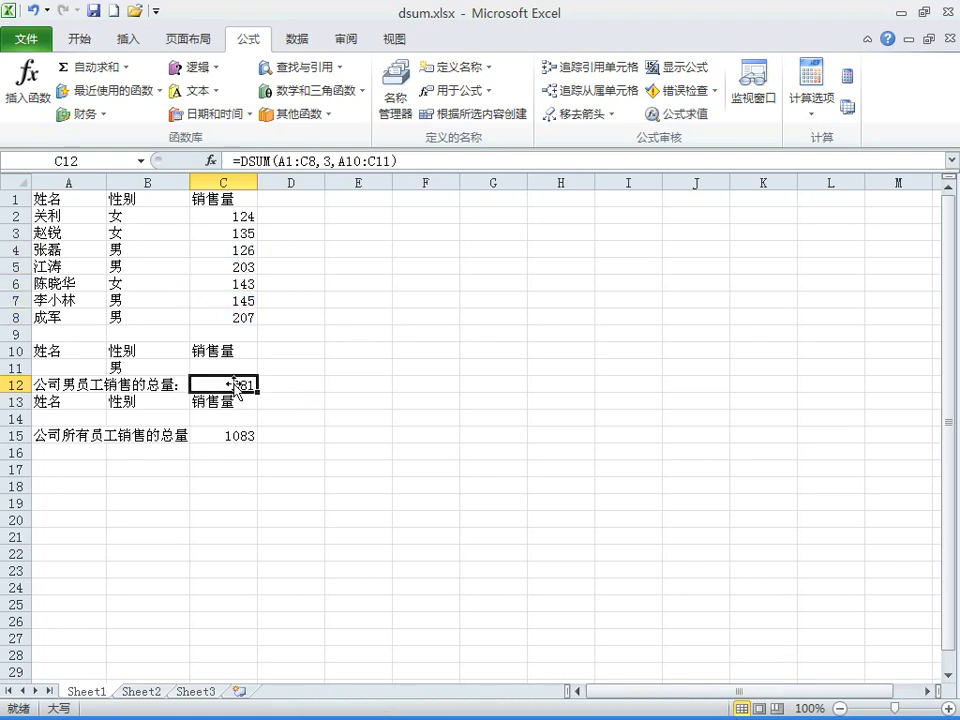
pyautogui.click(226, 436)
pyautogui.click(200, 386)
pyautogui.click(226, 436)
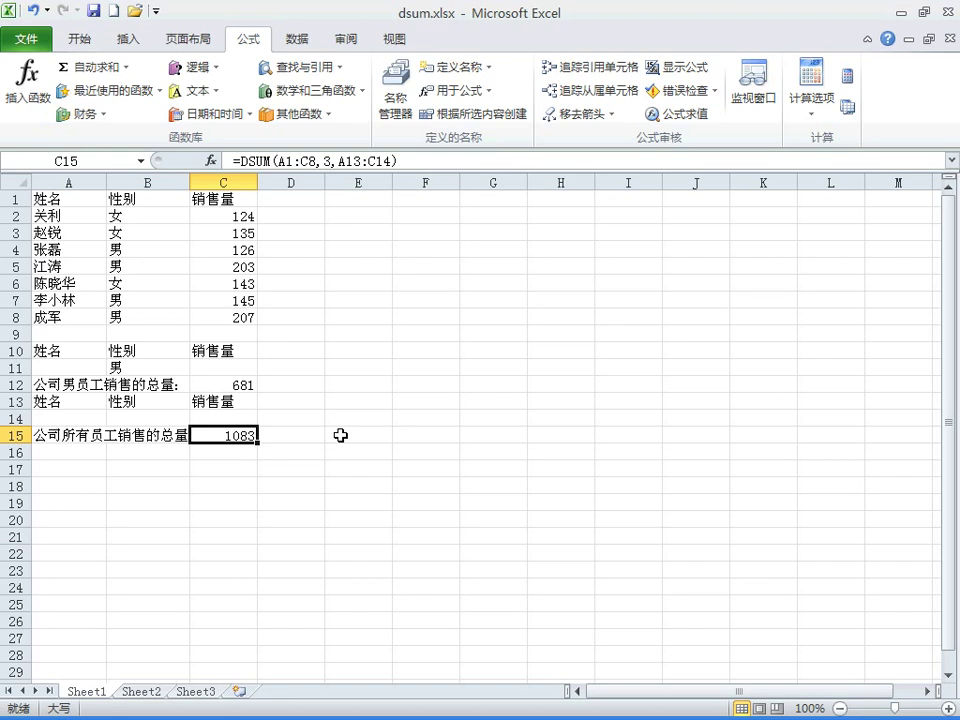
# Step: Switch to the slideshow to view the section 12.7 outline and return to the workbook dsum.xlsx
pyautogui.hotkey('alt', 'Tab')
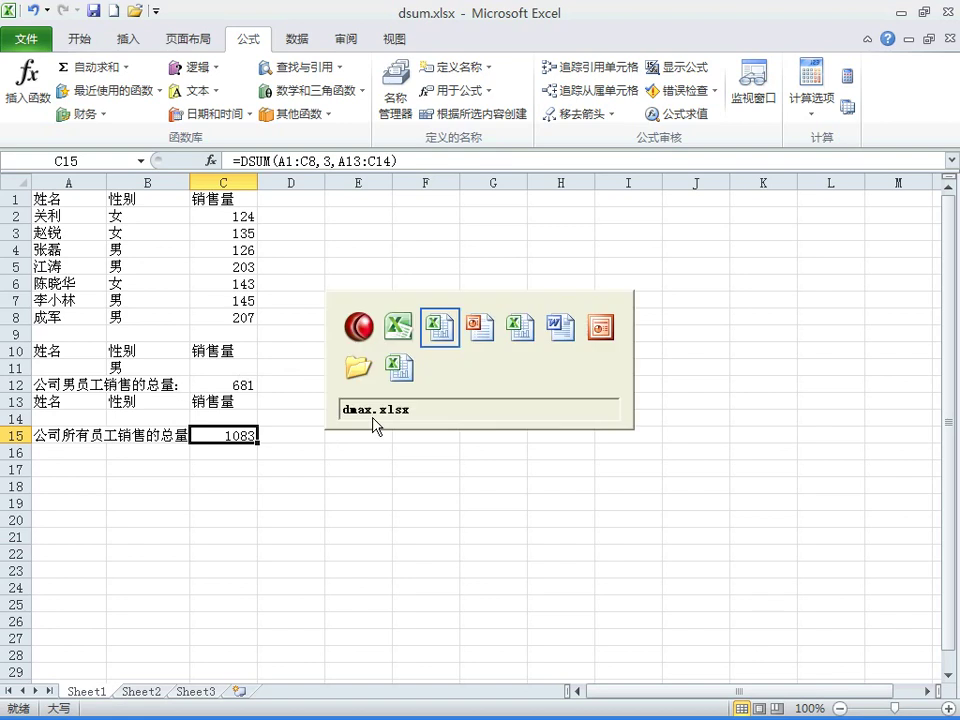
pyautogui.hotkey('alt', 'Tab')
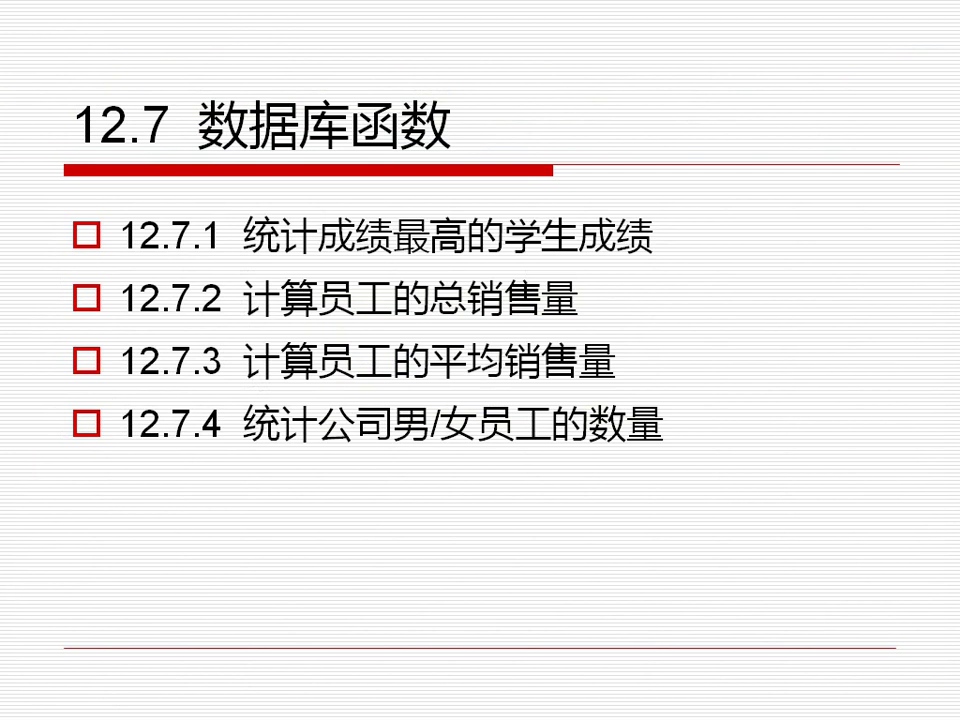
pyautogui.hotkey('alt', 'Tab')
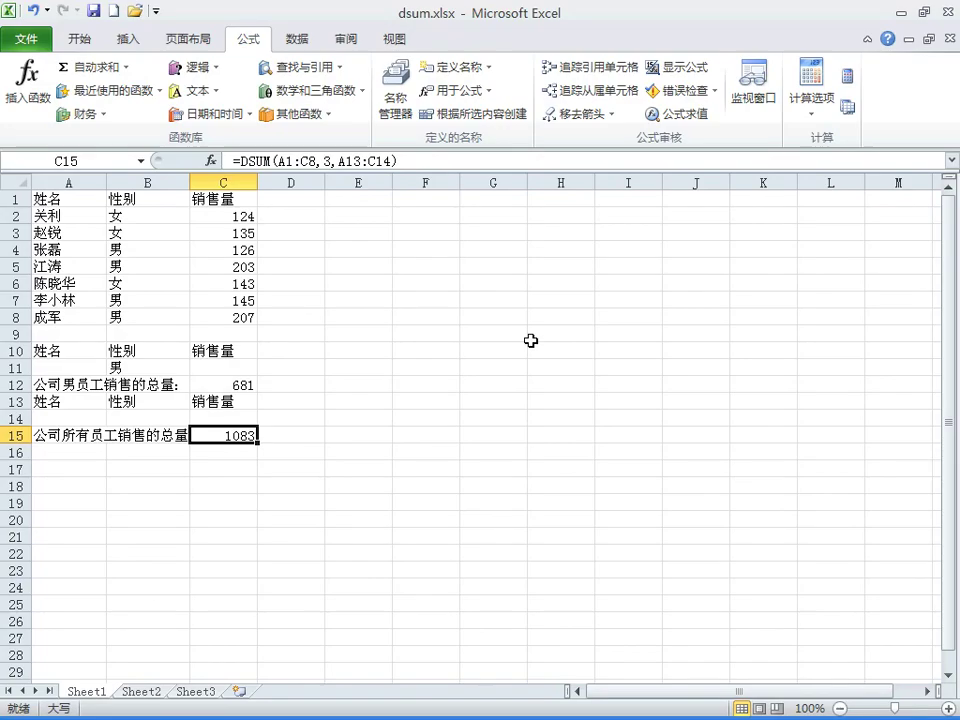
# Step: Open the workbook daverage.xlsx from the ch12 folder and select cell C12 beside the average sales label
pyautogui.click(420, 300)
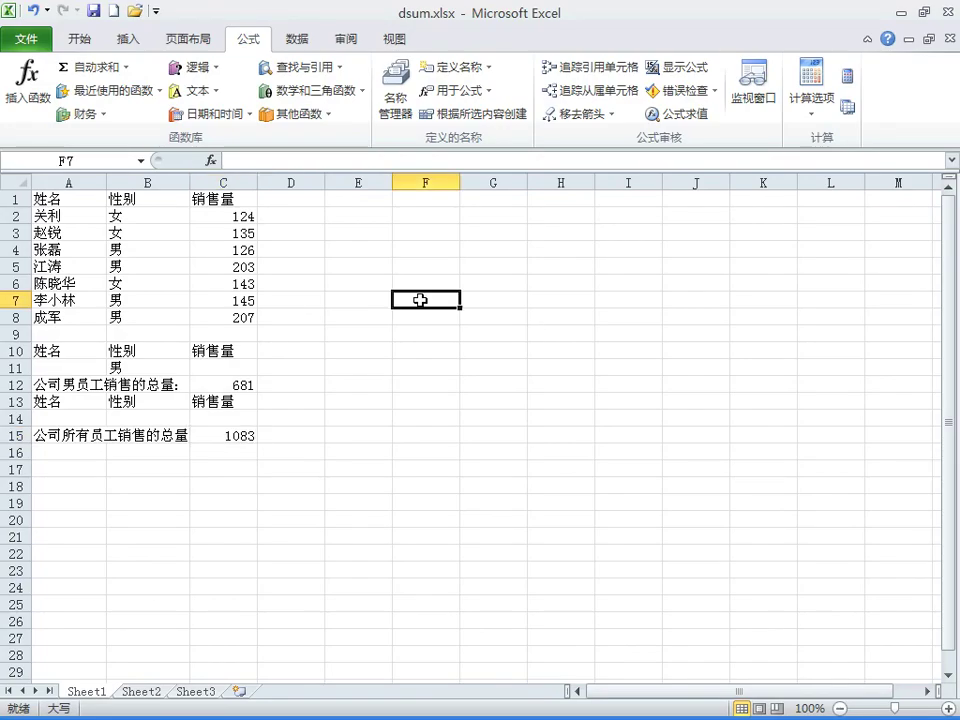
pyautogui.click(36, 40)
pyautogui.click(42, 125)
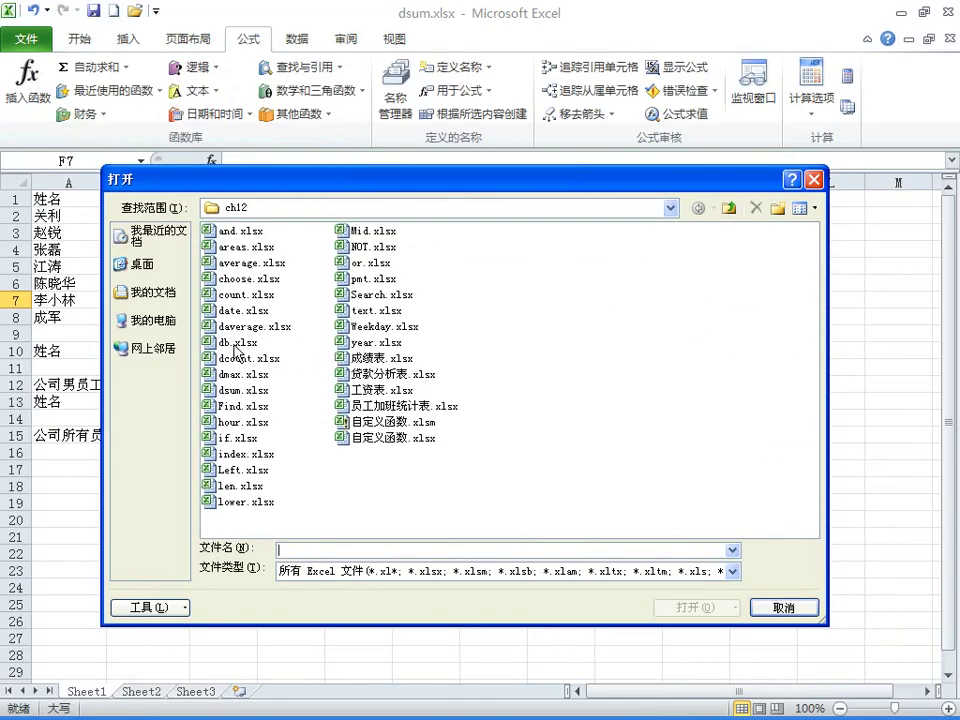
pyautogui.click(243, 311)
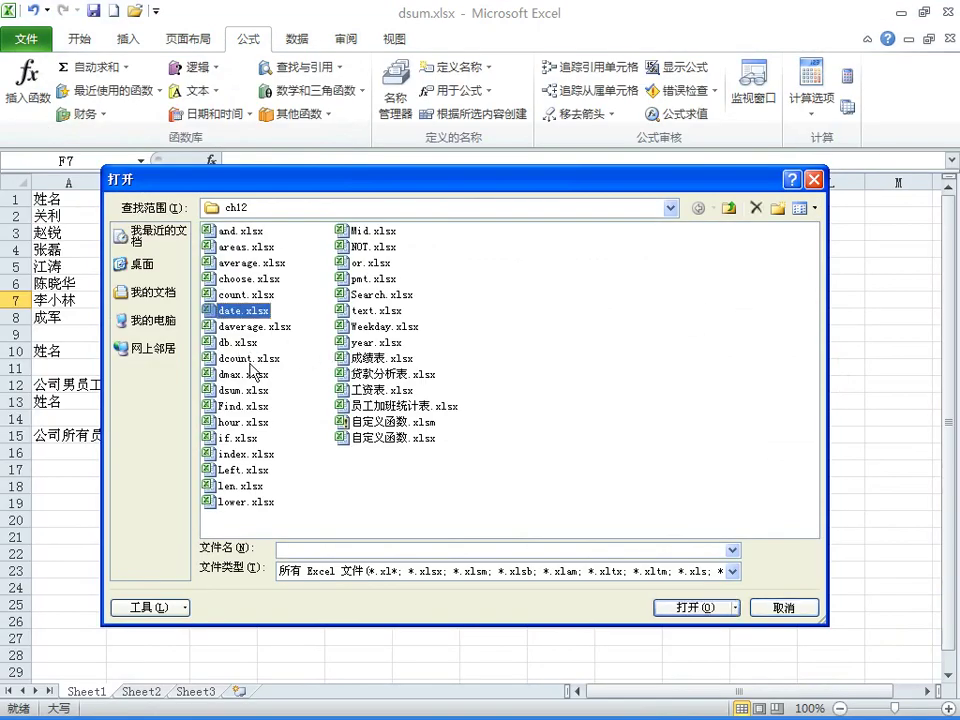
pyautogui.click(243, 328)
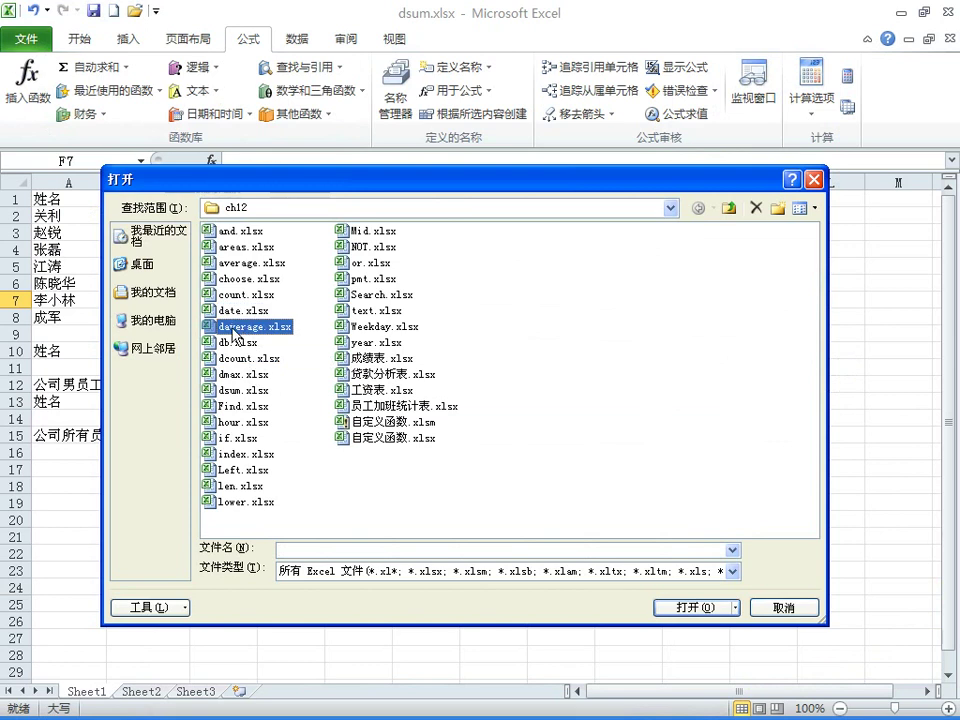
pyautogui.click(685, 607)
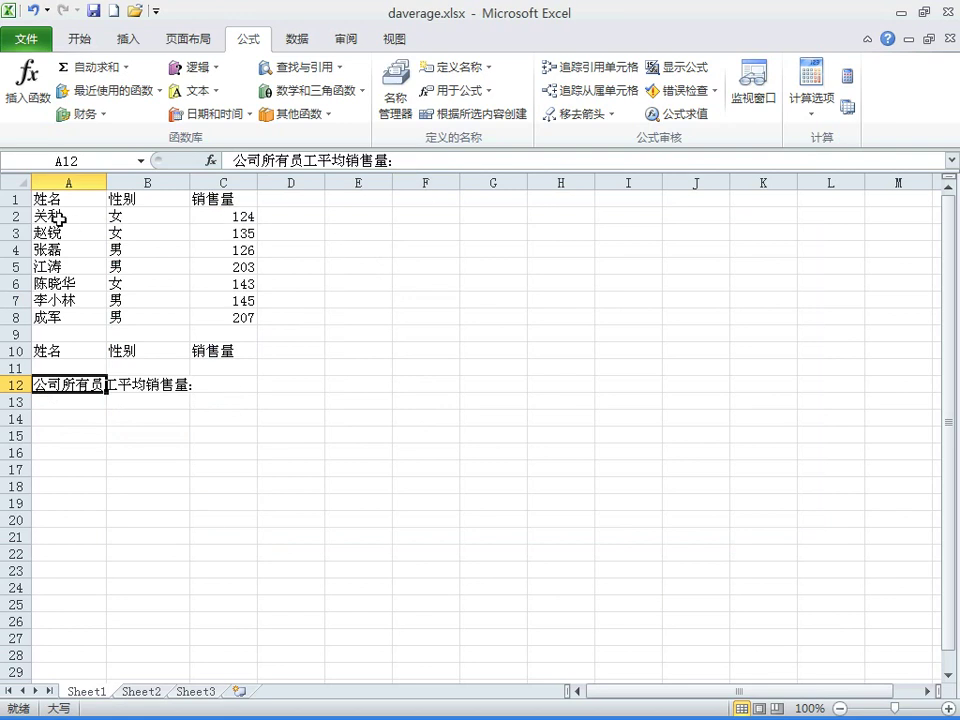
pyautogui.click(245, 384)
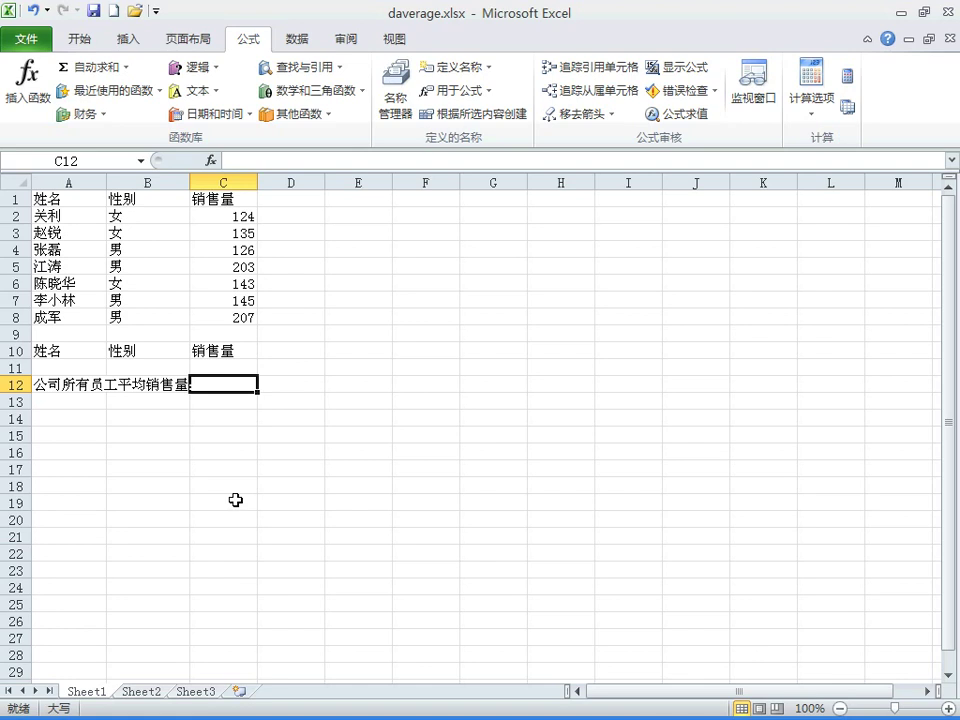
# Step: Select the sales range C2:C8 to check its average, and widen column E for a result in cell E3
pyautogui.moveTo(228, 215); pyautogui.dragTo(221, 316)
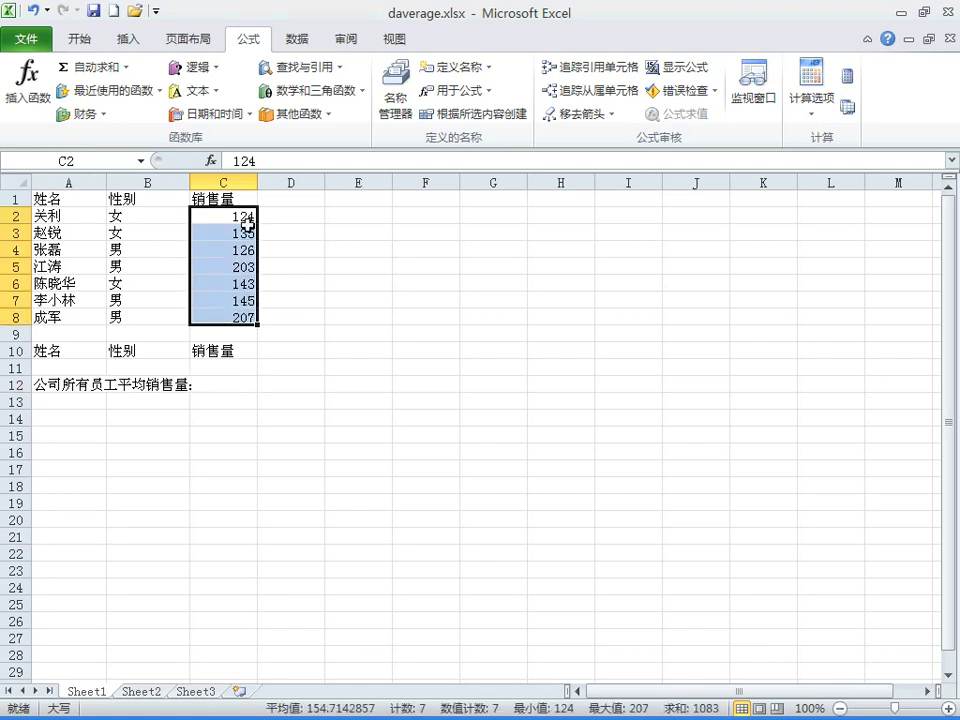
pyautogui.moveTo(227, 216); pyautogui.dragTo(218, 316)
pyautogui.moveTo(392, 182); pyautogui.dragTo(447, 185)
pyautogui.click(396, 232)
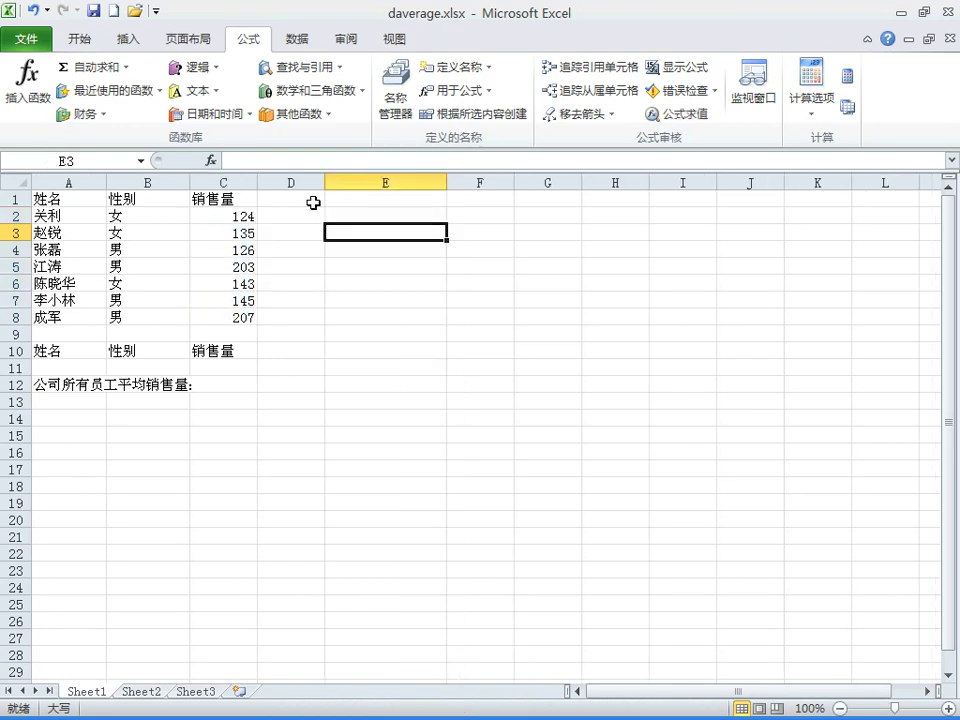
# Step: Insert the AVERAGEA function into cell E3 from the category that lists all functions
pyautogui.click(290, 161)
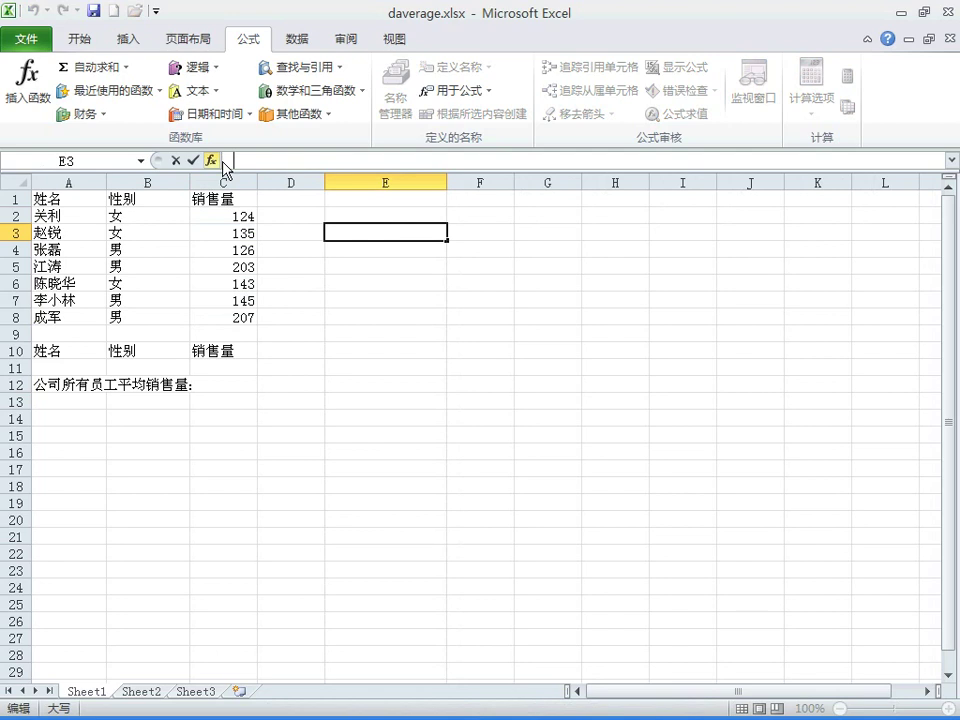
pyautogui.click(28, 82)
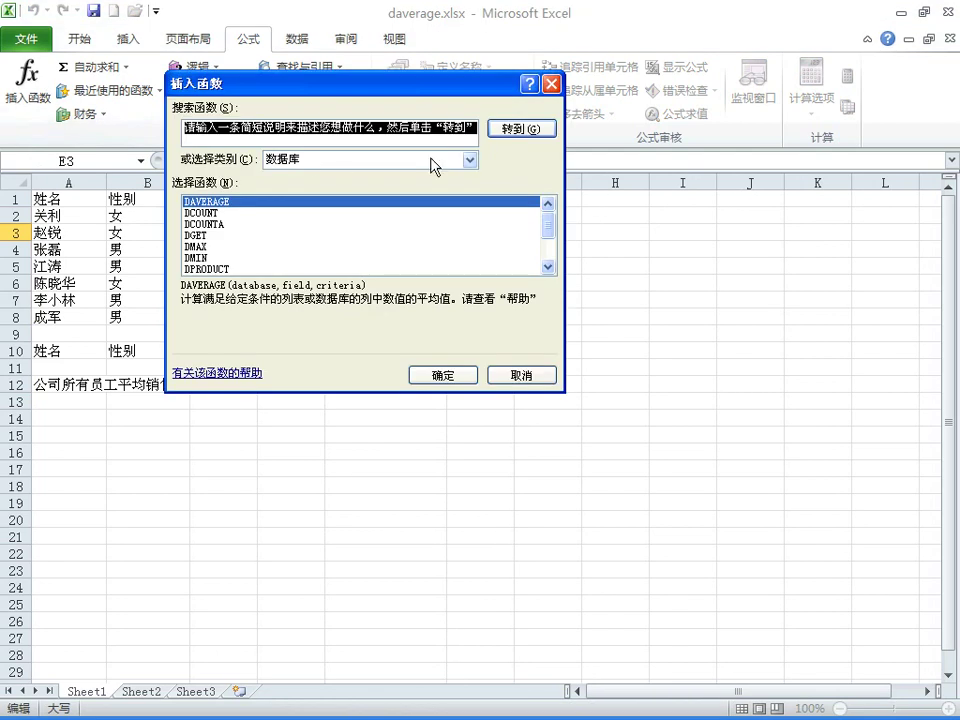
pyautogui.click(307, 161)
pyautogui.click(419, 220)
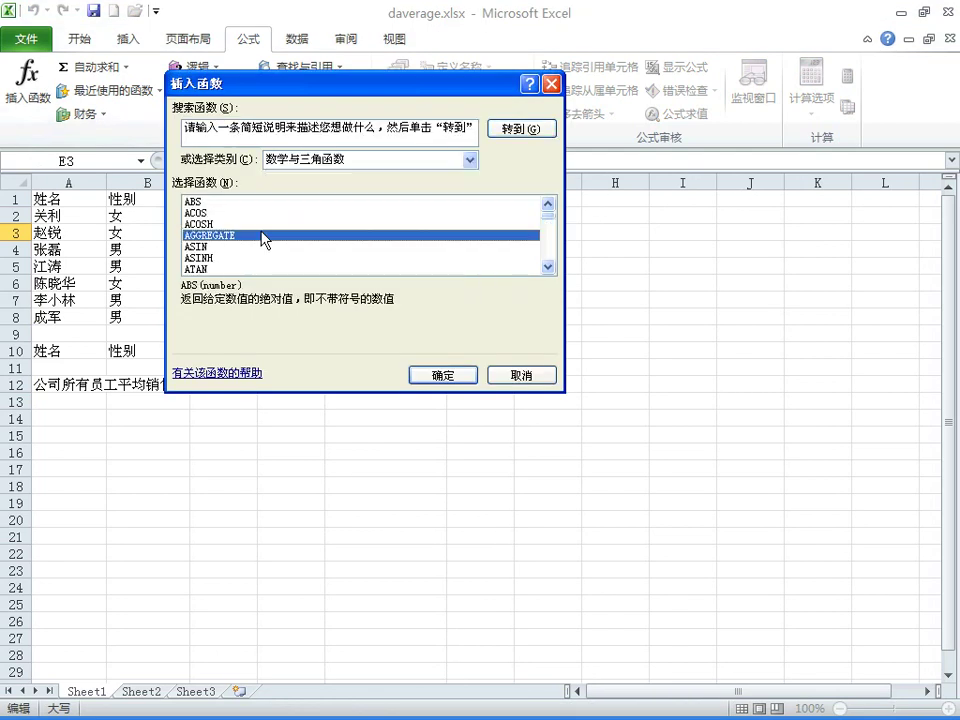
pyautogui.click(245, 258)
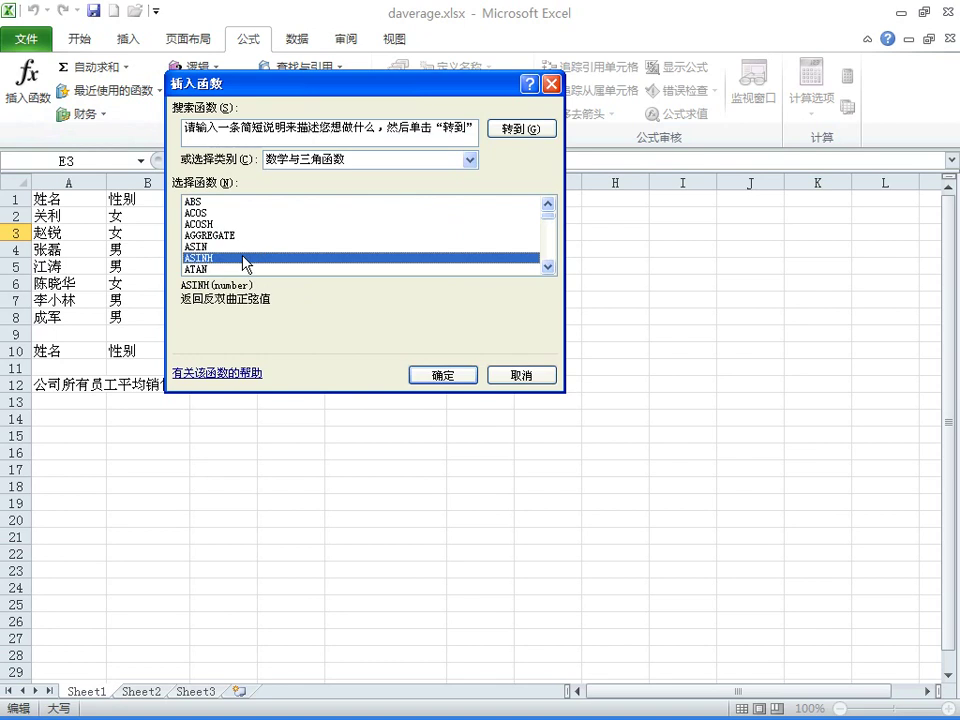
pyautogui.click(245, 269)
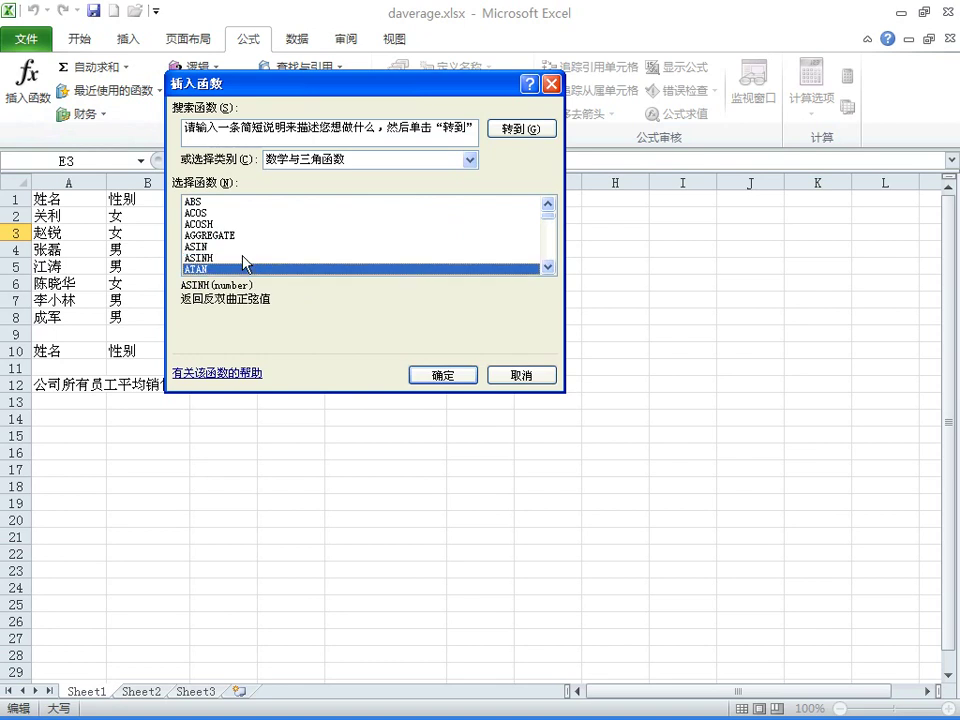
pyautogui.click(469, 160)
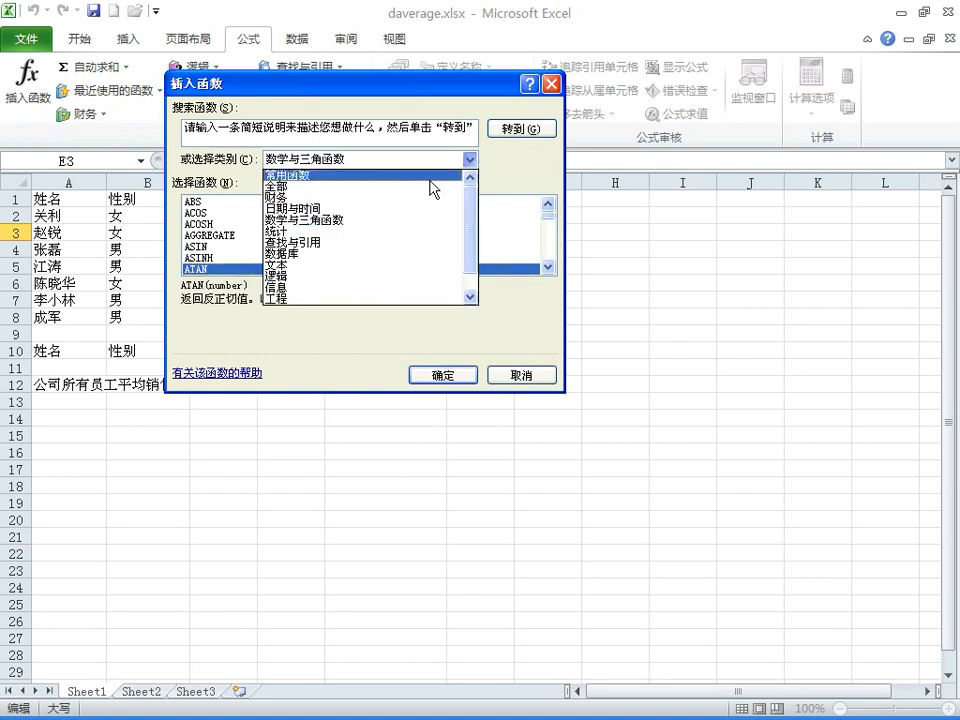
pyautogui.click(430, 187)
pyautogui.scroll(-5, 360, 223)
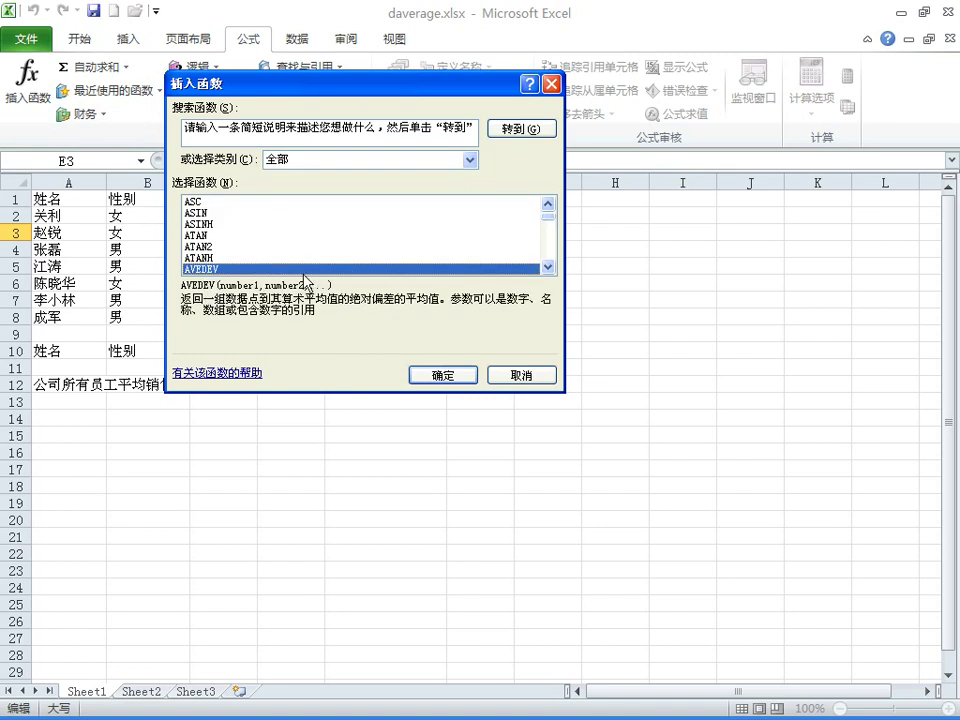
pyautogui.scroll(-1, 306, 222)
pyautogui.click(266, 259)
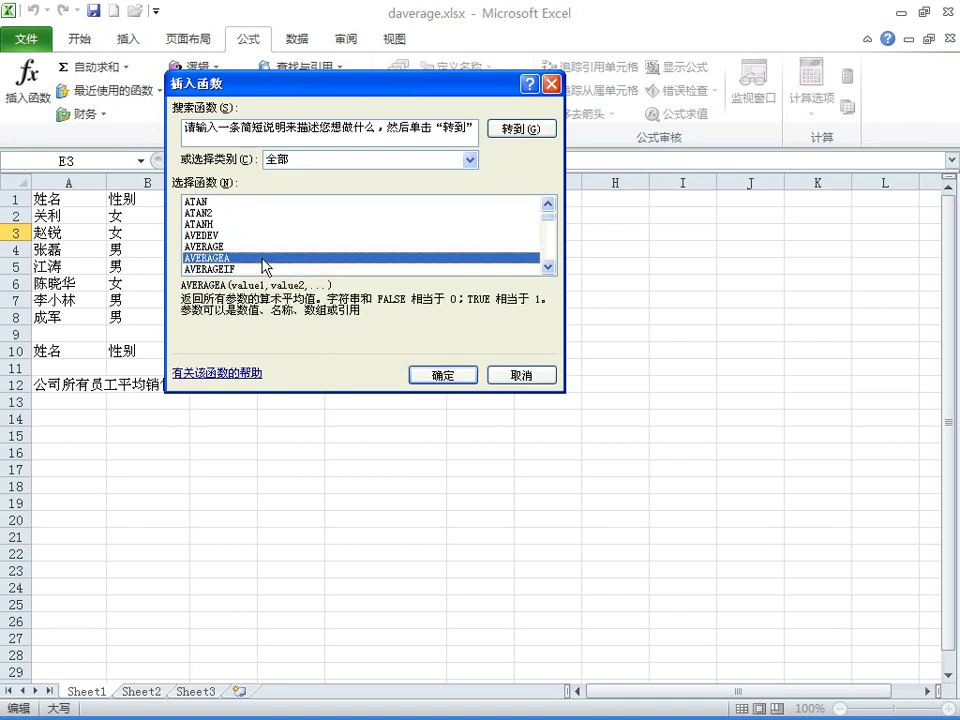
pyautogui.click(440, 376)
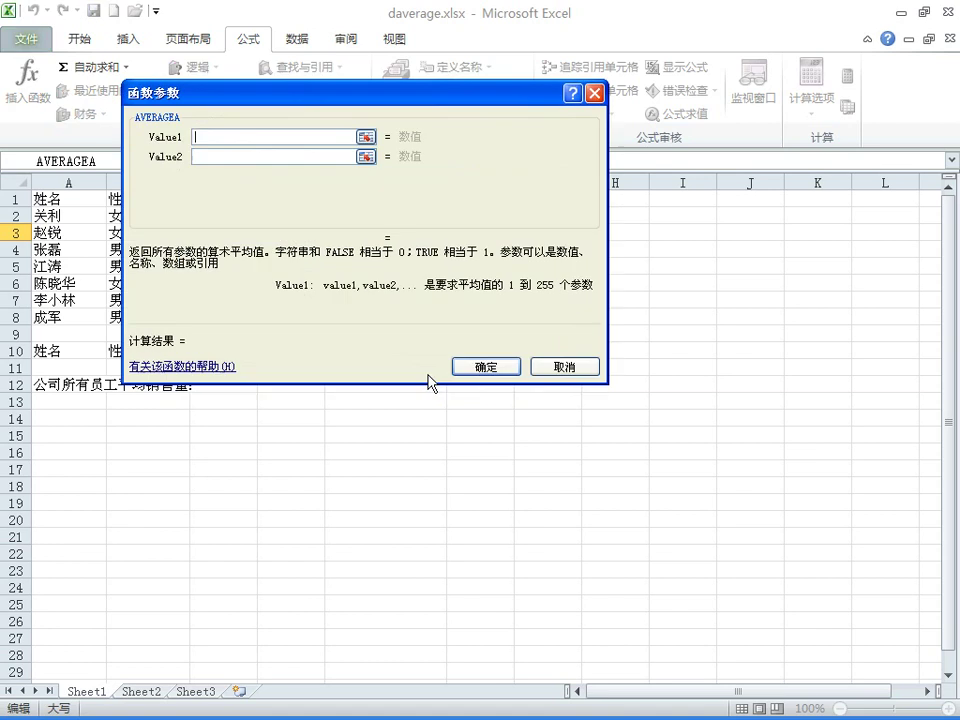
# Step: Average C2:C8 with AVERAGEA as Value1 in cell E3 and compare it with the selection average of the same range
pyautogui.moveTo(370, 118); pyautogui.dragTo(684, 326)
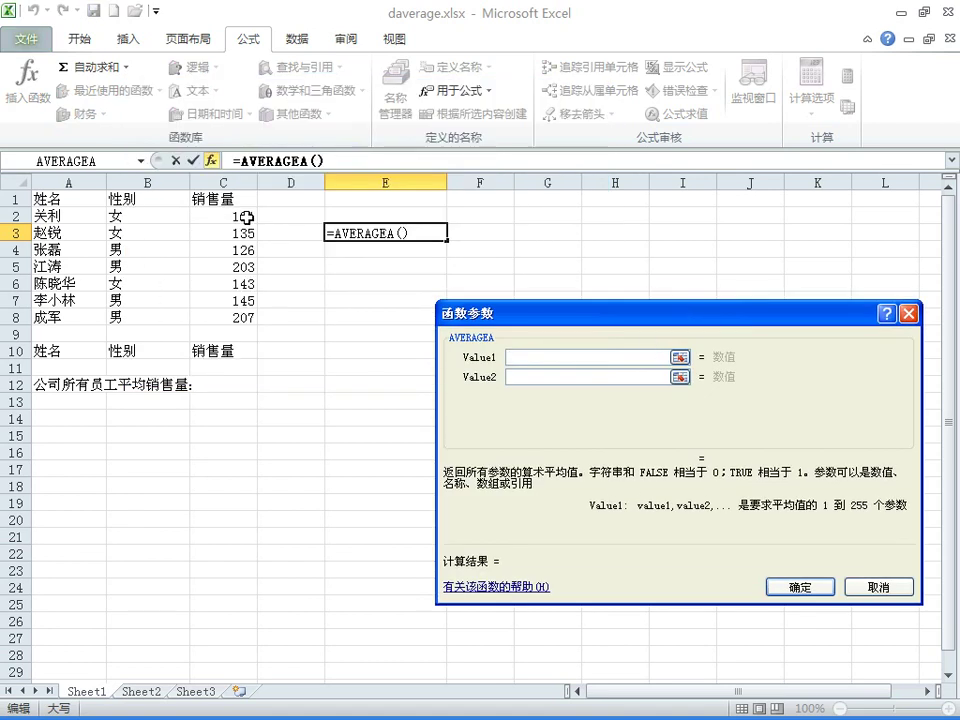
pyautogui.moveTo(245, 216); pyautogui.dragTo(238, 305)
pyautogui.click(798, 587)
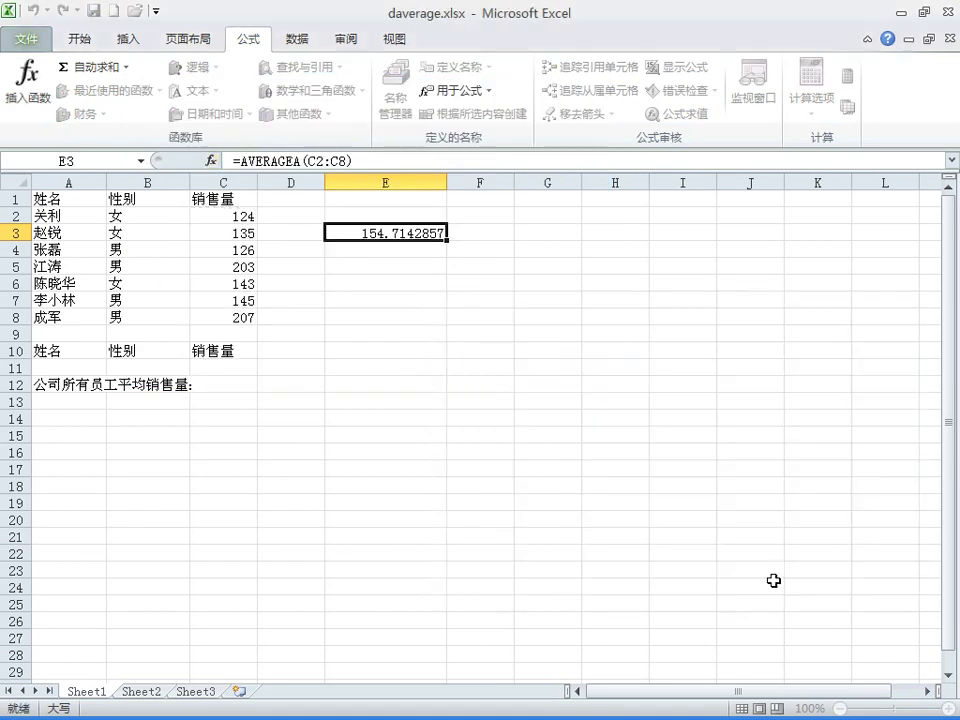
pyautogui.moveTo(240, 215); pyautogui.dragTo(236, 320)
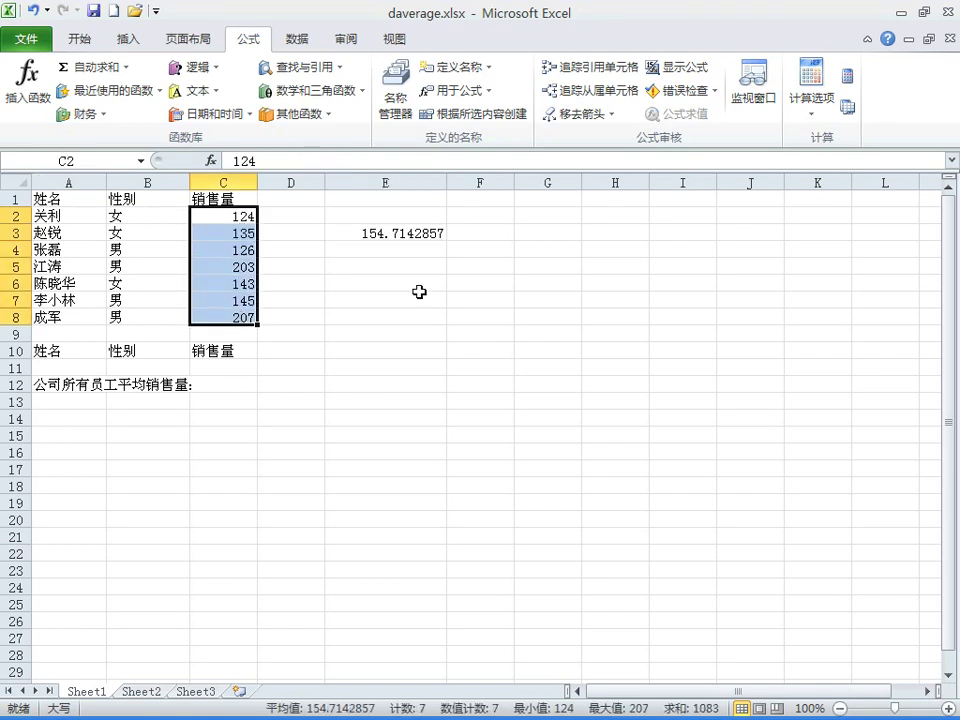
pyautogui.click(420, 232)
pyautogui.press('Delete')
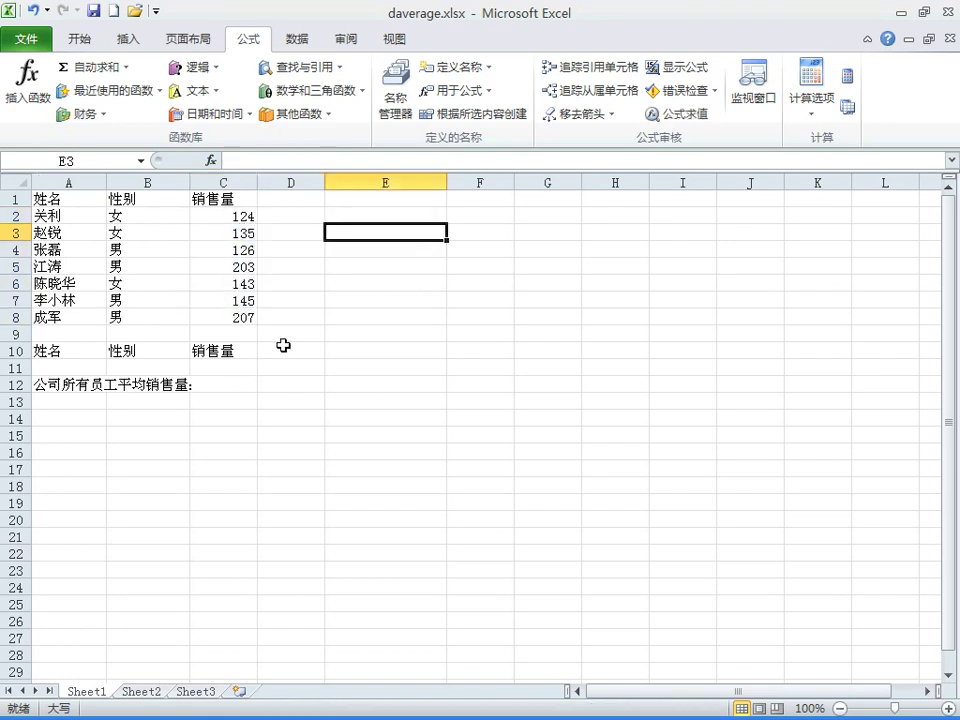
pyautogui.click(240, 383)
pyautogui.hotkey('ctrl', 'z')
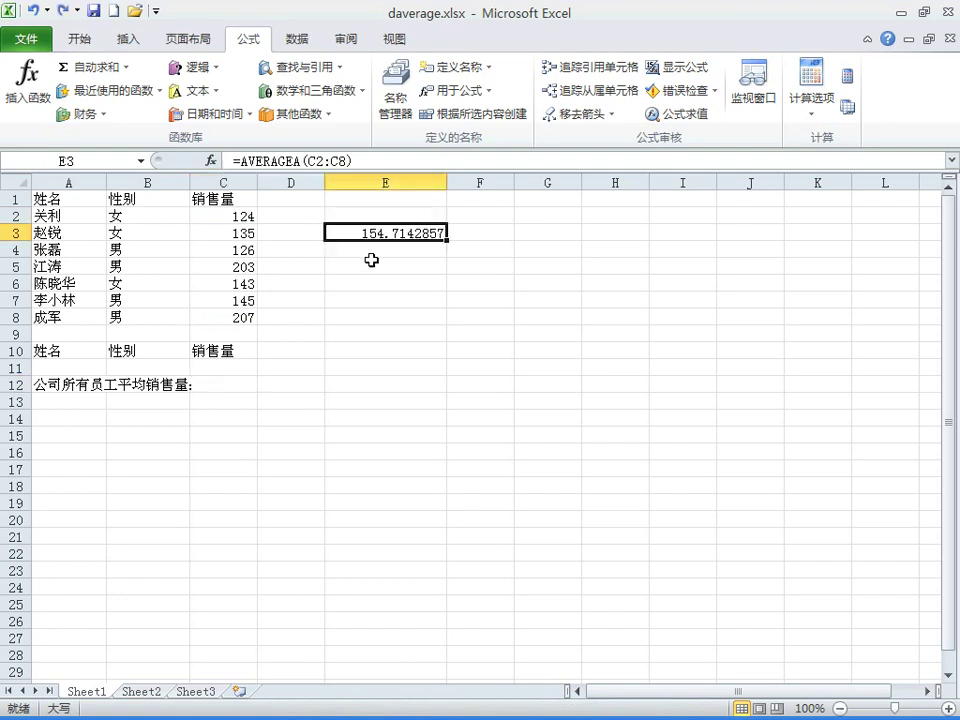
# Step: Review the criteria range A10:C11 and select cell C12 beside the average sales label
pyautogui.click(375, 255)
pyautogui.click(204, 382)
pyautogui.moveTo(62, 350); pyautogui.dragTo(202, 360)
pyautogui.click(221, 383)
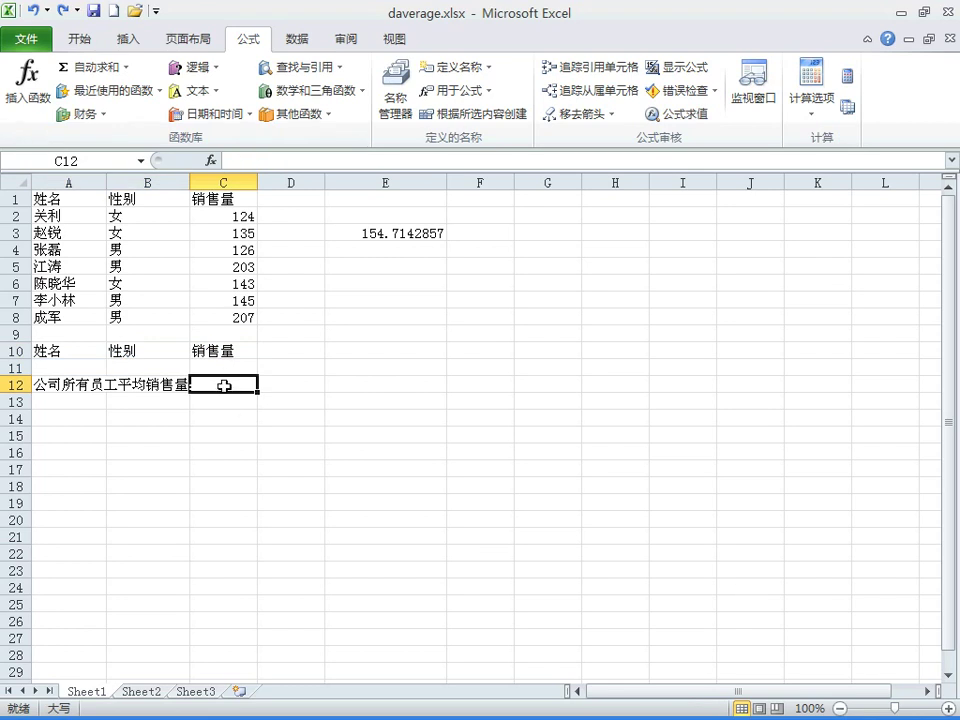
# Step: Insert the DAVERAGE function from the database category (数据库) into cell C12
pyautogui.click(28, 82)
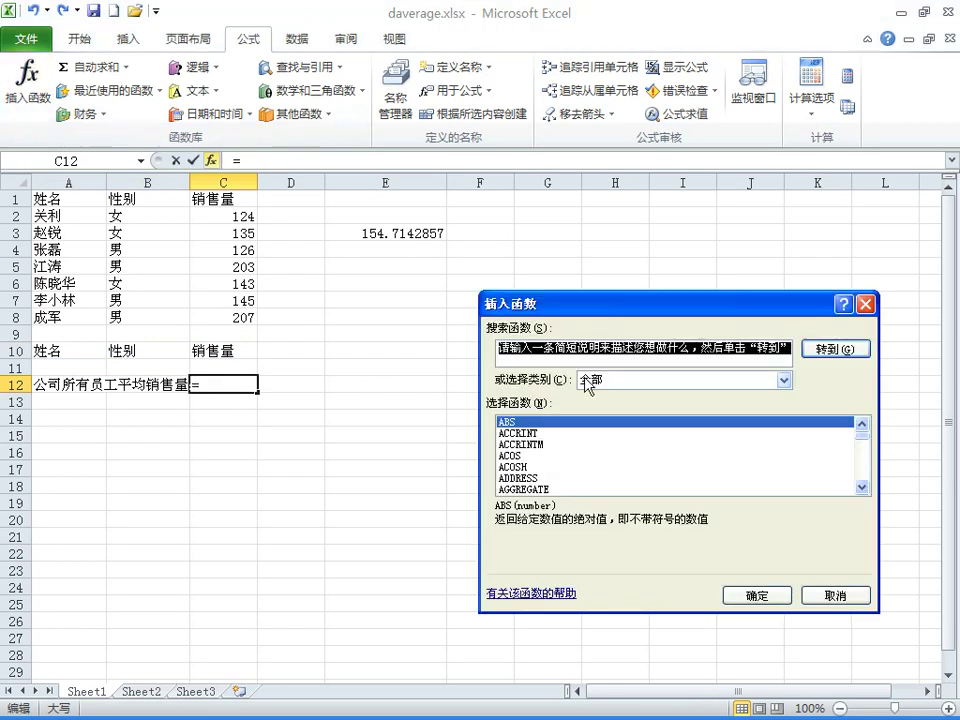
pyautogui.click(735, 381)
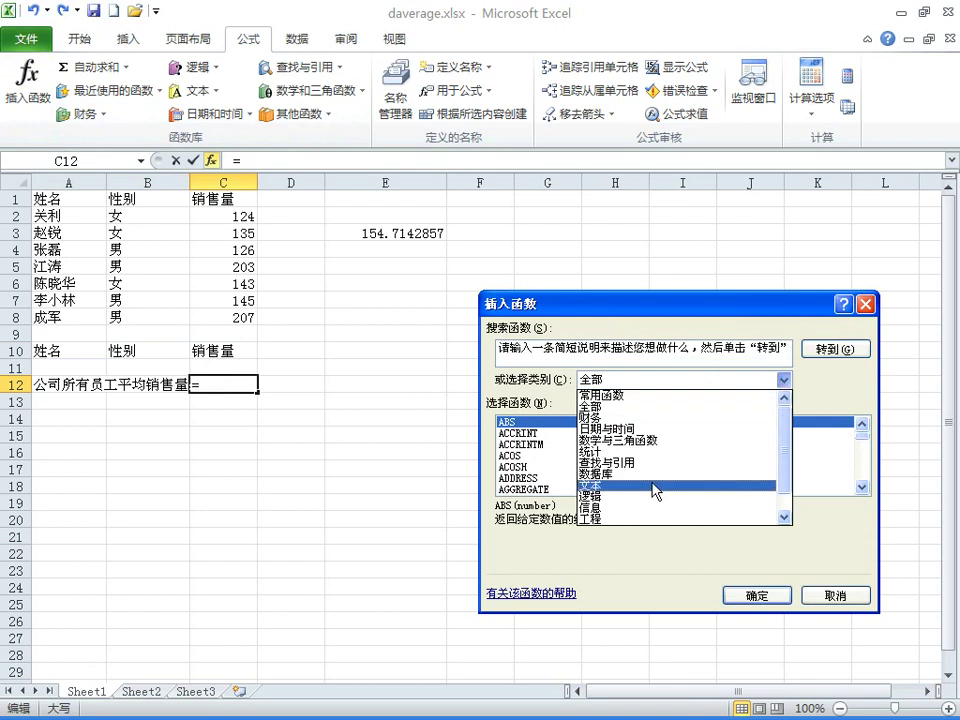
pyautogui.click(600, 474)
pyautogui.click(580, 468)
pyautogui.press('Up')
pyautogui.press('Up')
pyautogui.press('Up')
pyautogui.press('Up')
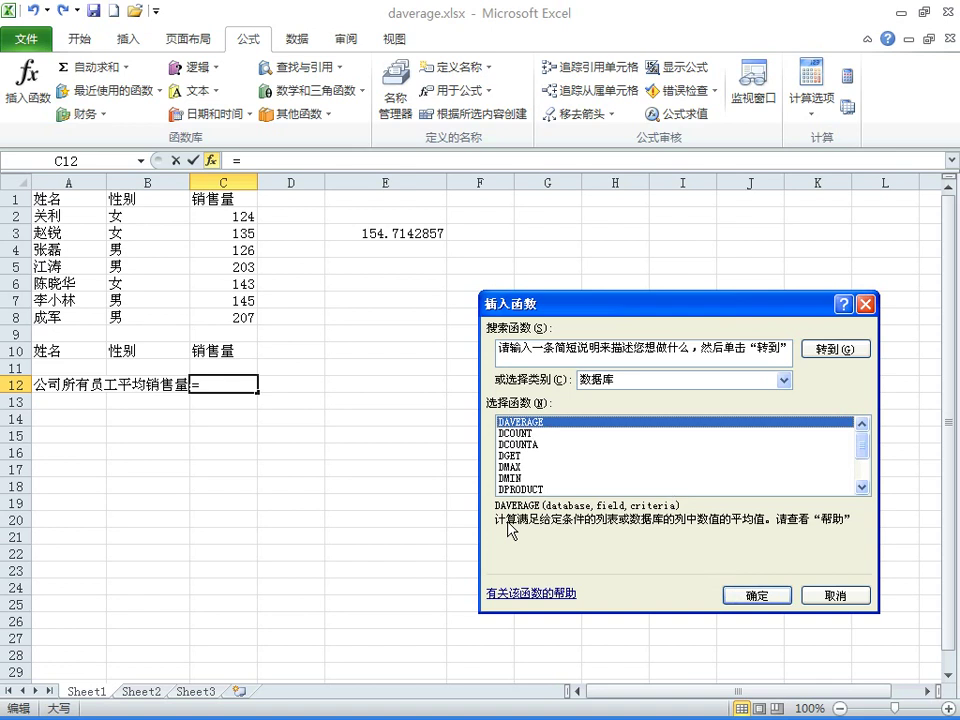
pyautogui.click(757, 594)
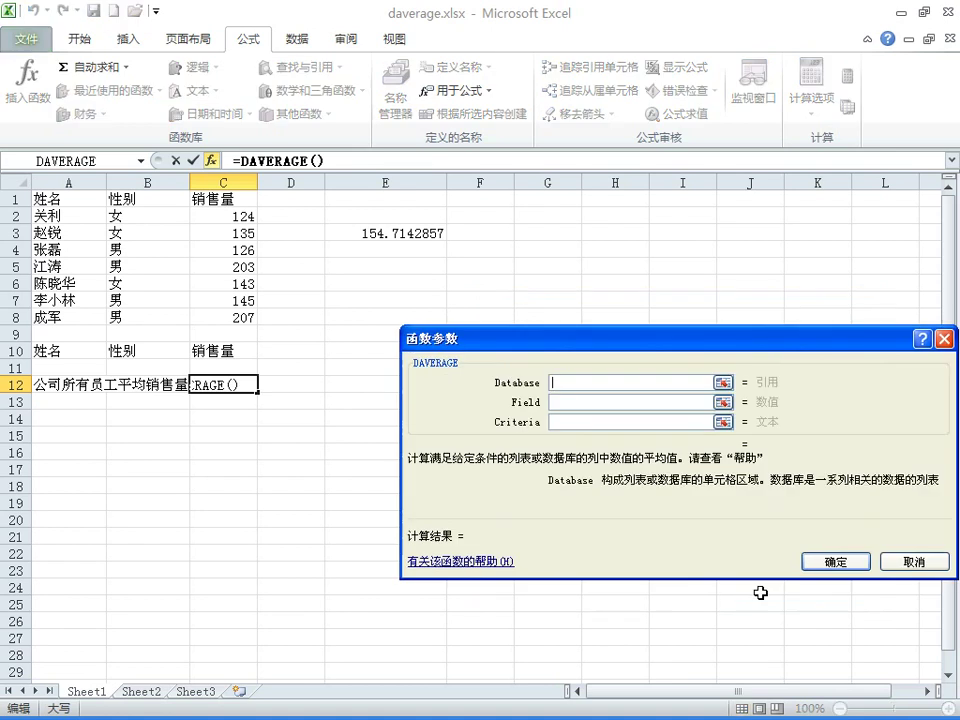
# Step: Complete DAVERAGE in cell C12 with Database A1:C8, Field 3 and Criteria A10:C11
pyautogui.moveTo(702, 346); pyautogui.dragTo(669, 324)
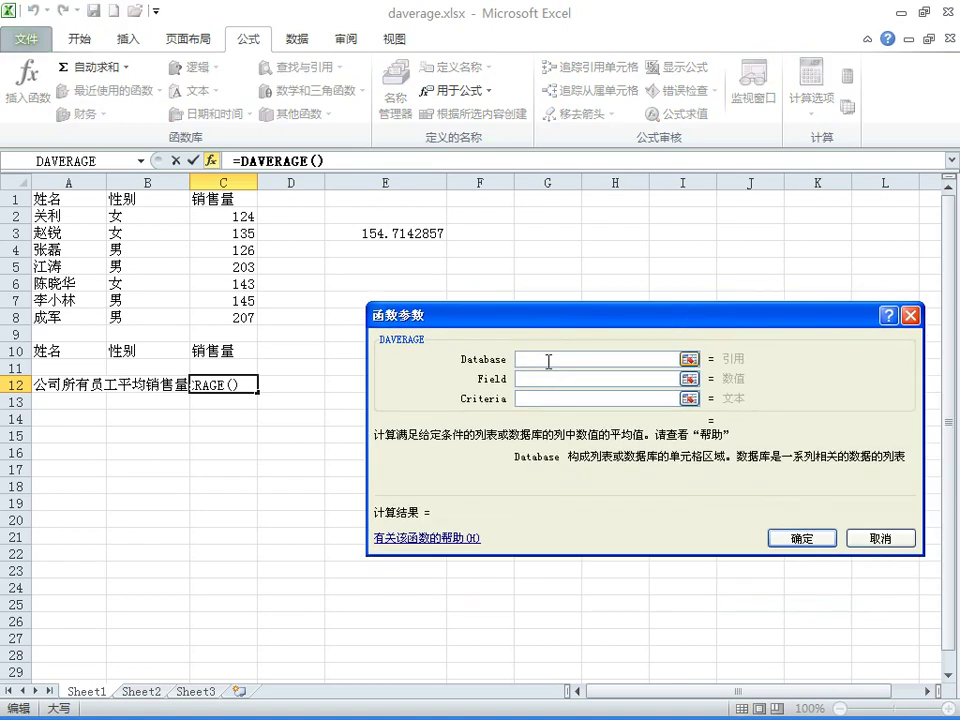
pyautogui.moveTo(39, 199); pyautogui.dragTo(199, 311)
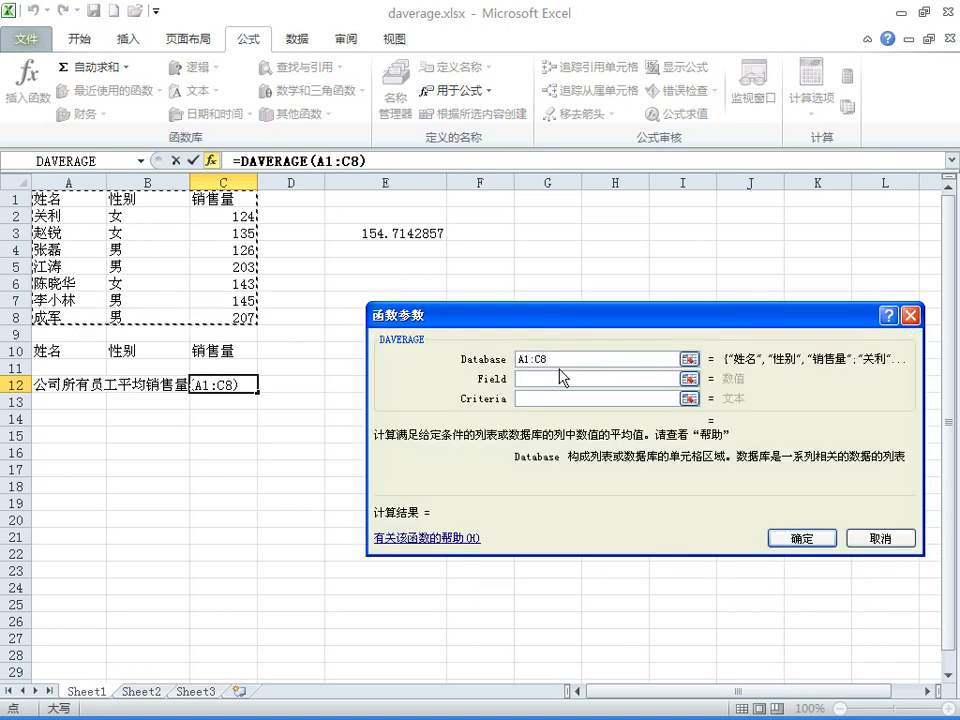
pyautogui.click(548, 380)
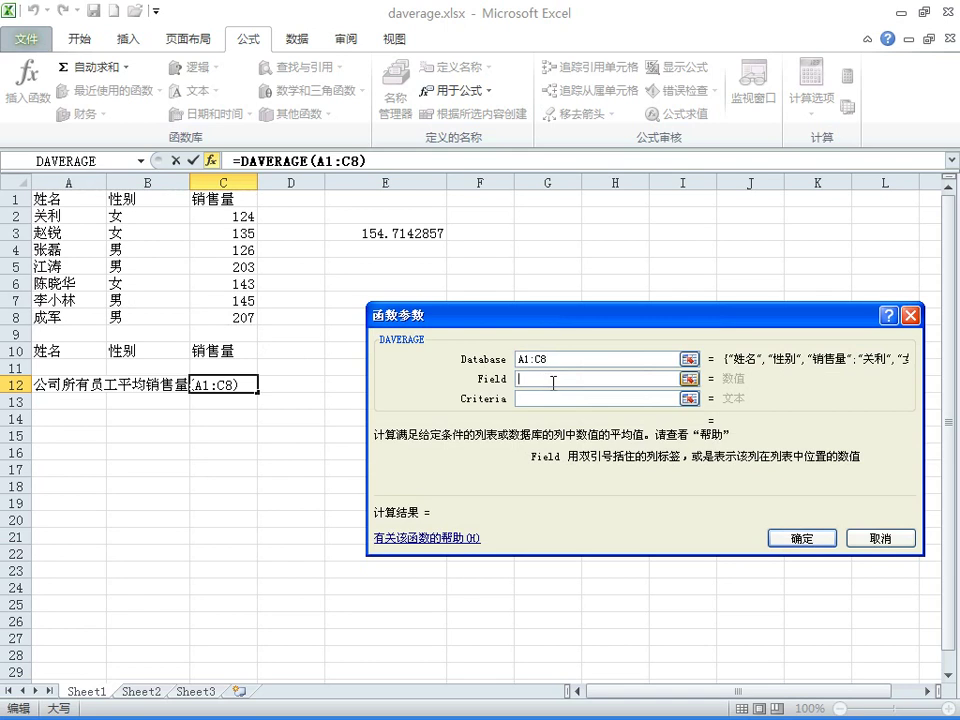
pyautogui.write('3')
pyautogui.click(555, 398)
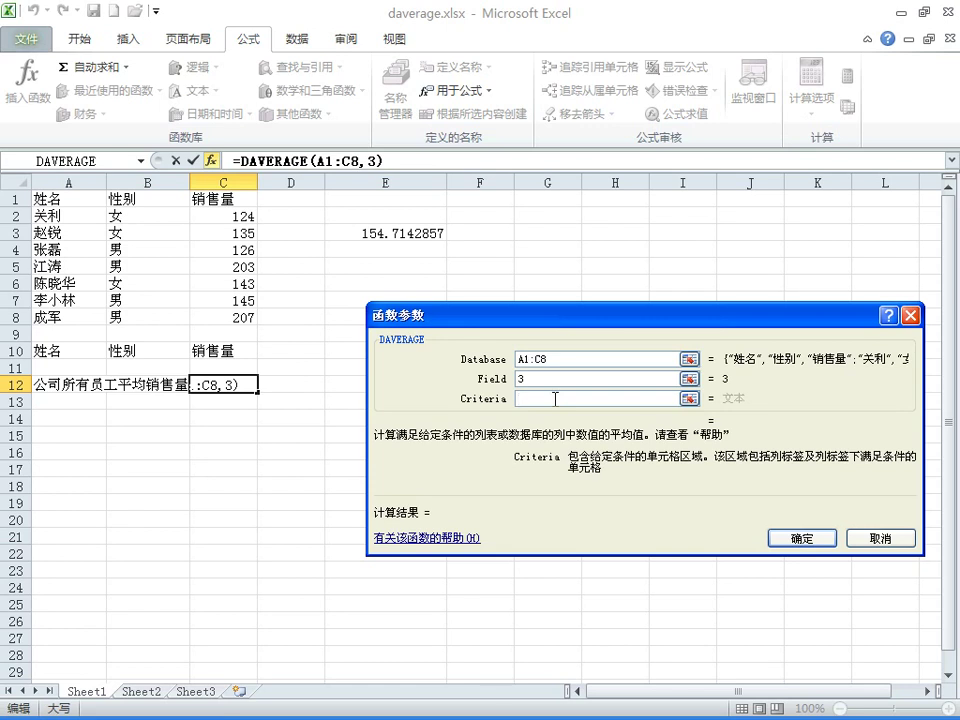
pyautogui.moveTo(71, 354); pyautogui.dragTo(199, 365)
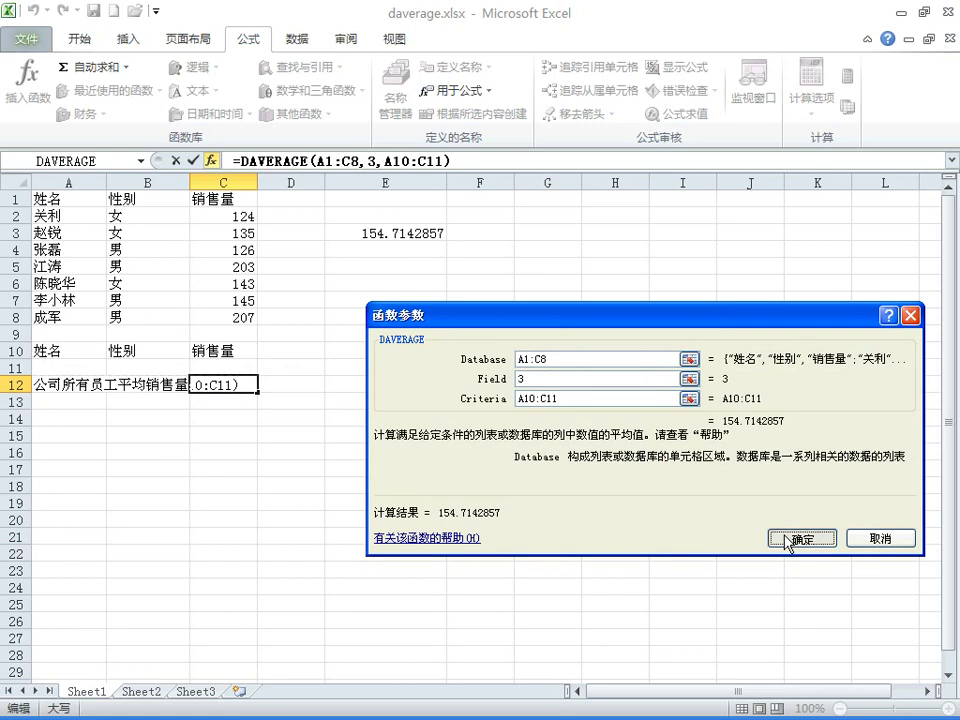
pyautogui.click(790, 540)
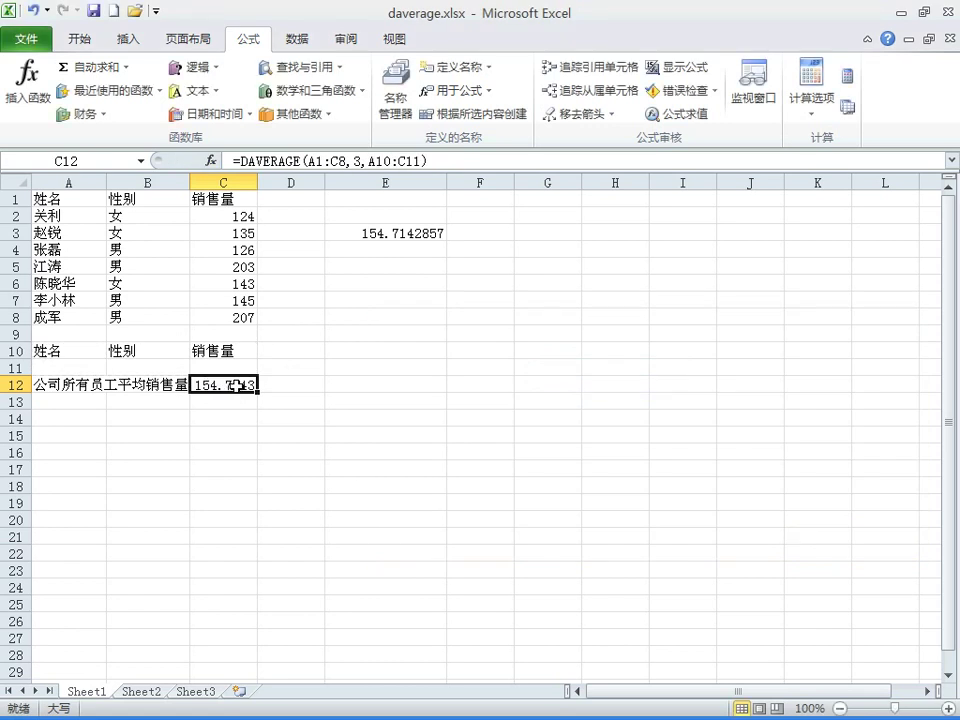
# Step: Widen column C to fit the full DAVERAGE result and check it against the selection average of C2:C8
pyautogui.moveTo(258, 182); pyautogui.dragTo(259, 309)
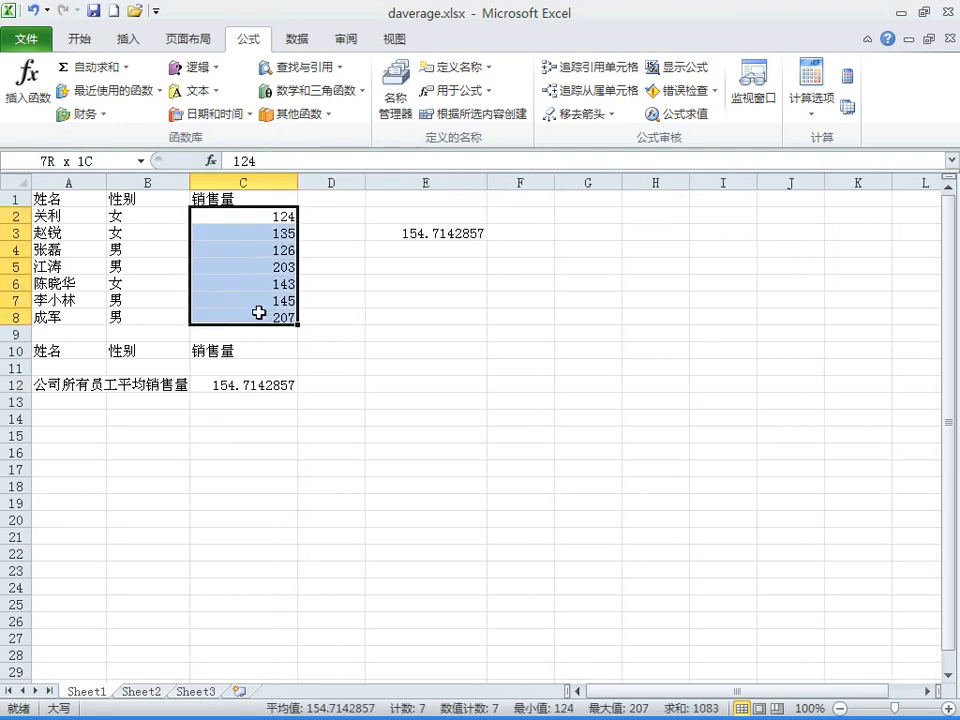
pyautogui.click(260, 381)
pyautogui.moveTo(255, 214); pyautogui.dragTo(258, 318)
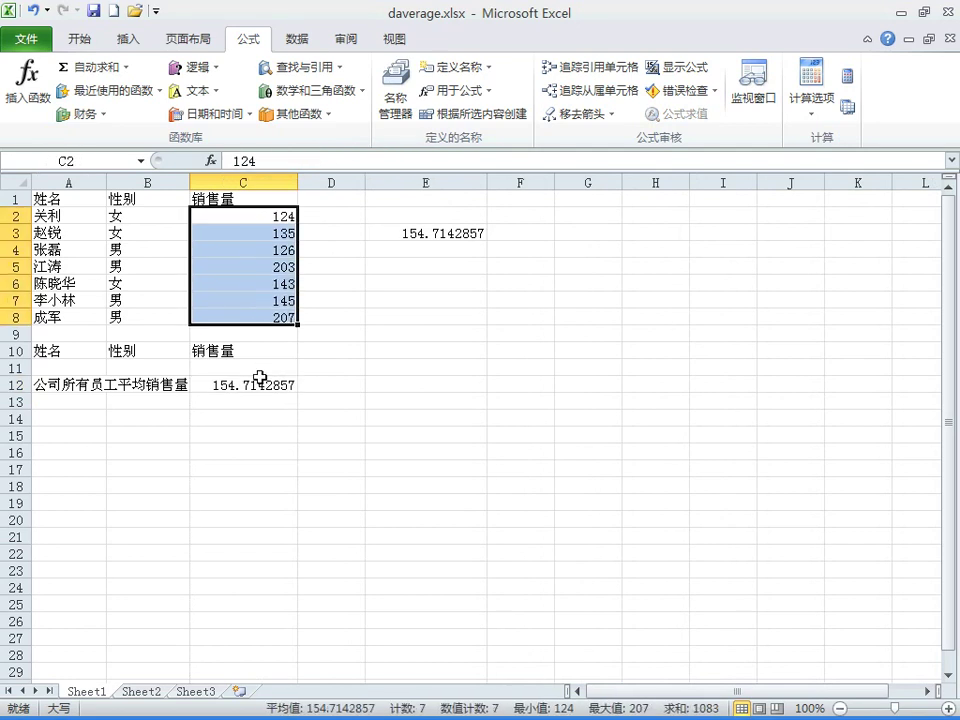
# Step: Compare the DAVERAGE formula and result in cell C12 with the AVERAGEA ones in cell E3
pyautogui.click(273, 381)
pyautogui.click(381, 233)
pyautogui.click(258, 381)
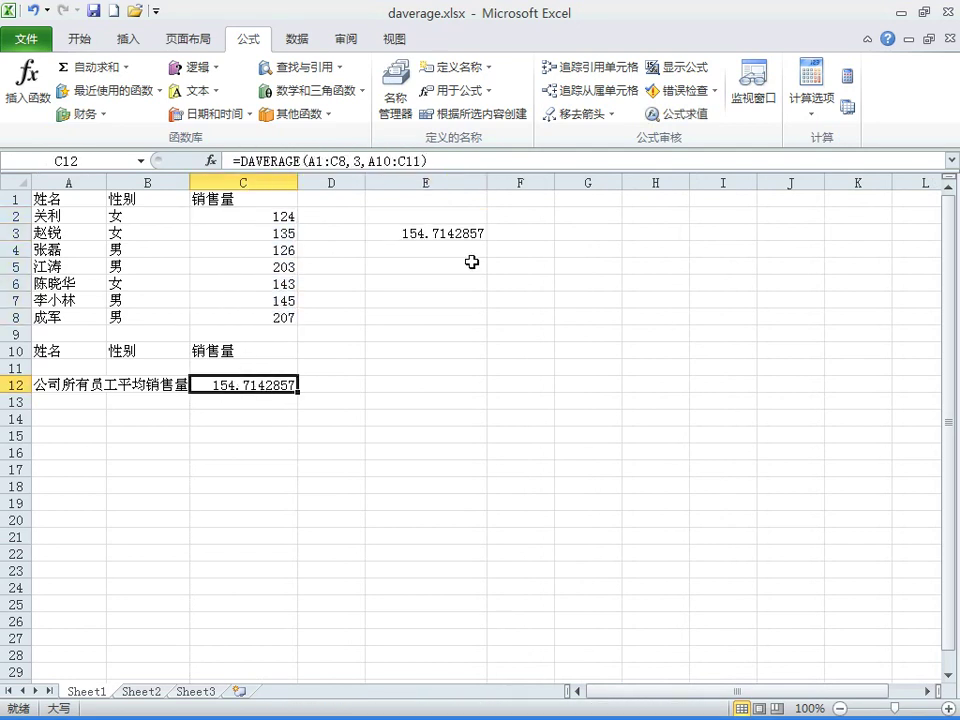
pyautogui.click(468, 233)
pyautogui.click(285, 384)
pyautogui.click(446, 231)
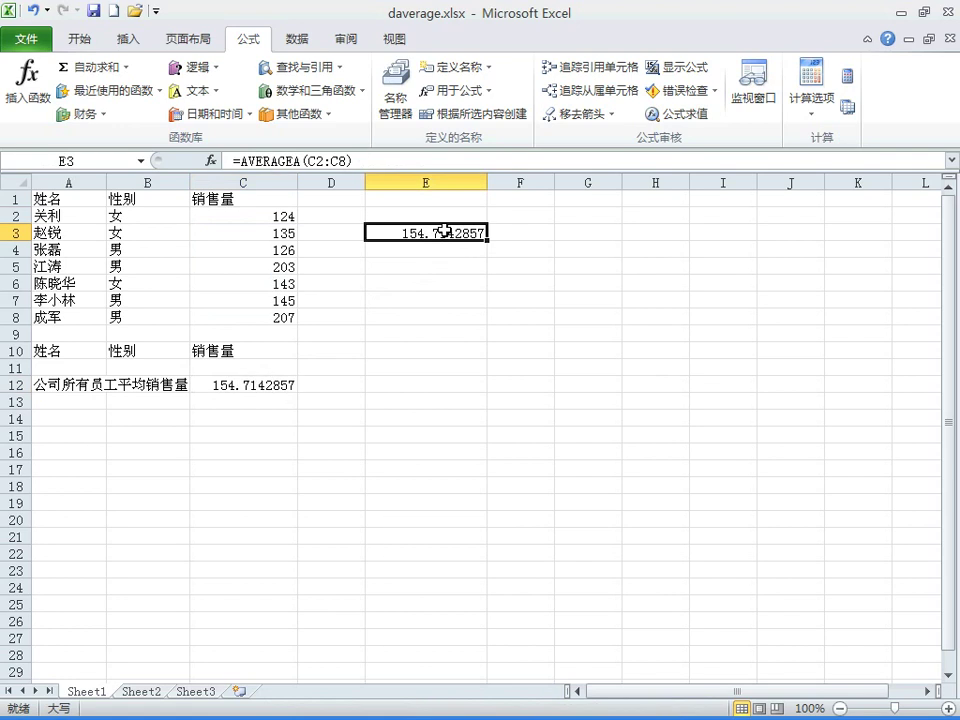
pyautogui.click(250, 382)
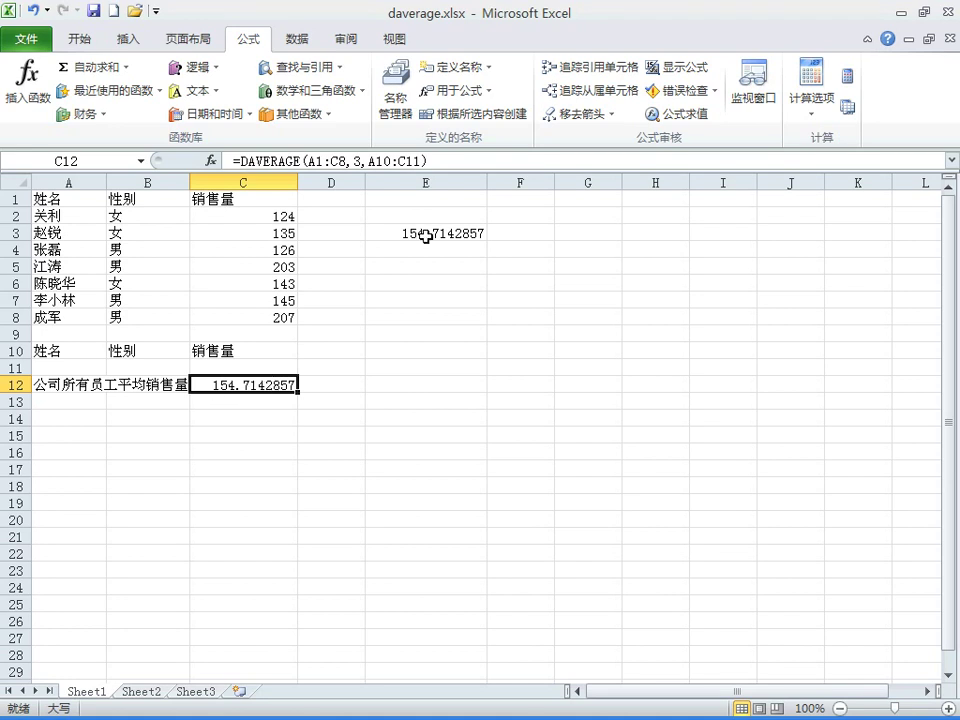
# Step: Enter 男 as the gender criterion in cell B11 and check the DAVERAGE result in cell C12
pyautogui.click(138, 368)
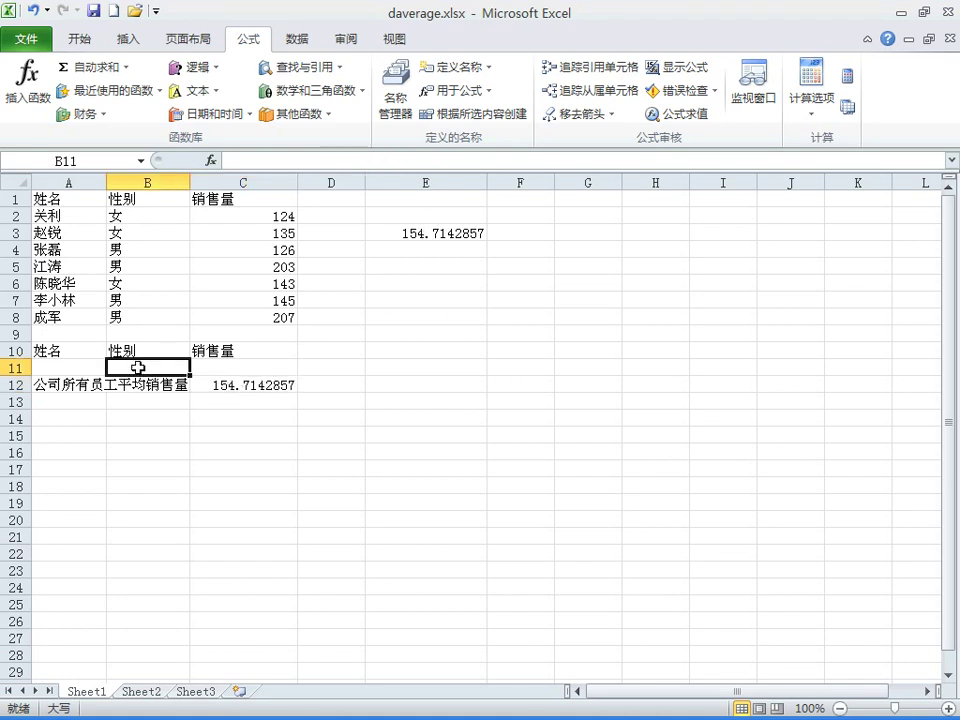
pyautogui.write('NA')
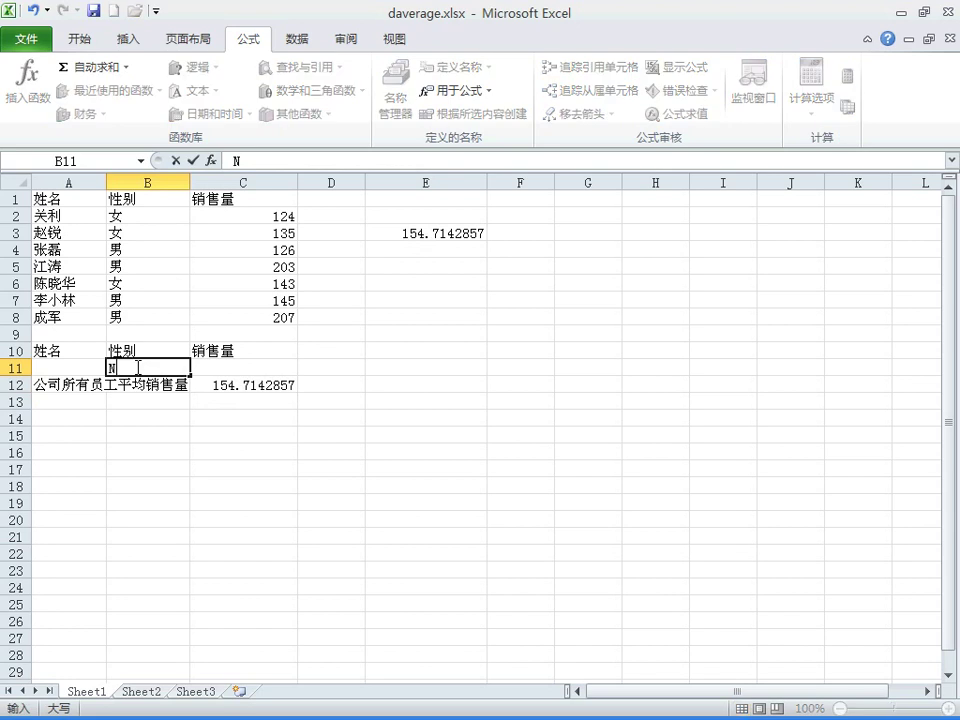
pyautogui.press('BackSpace')
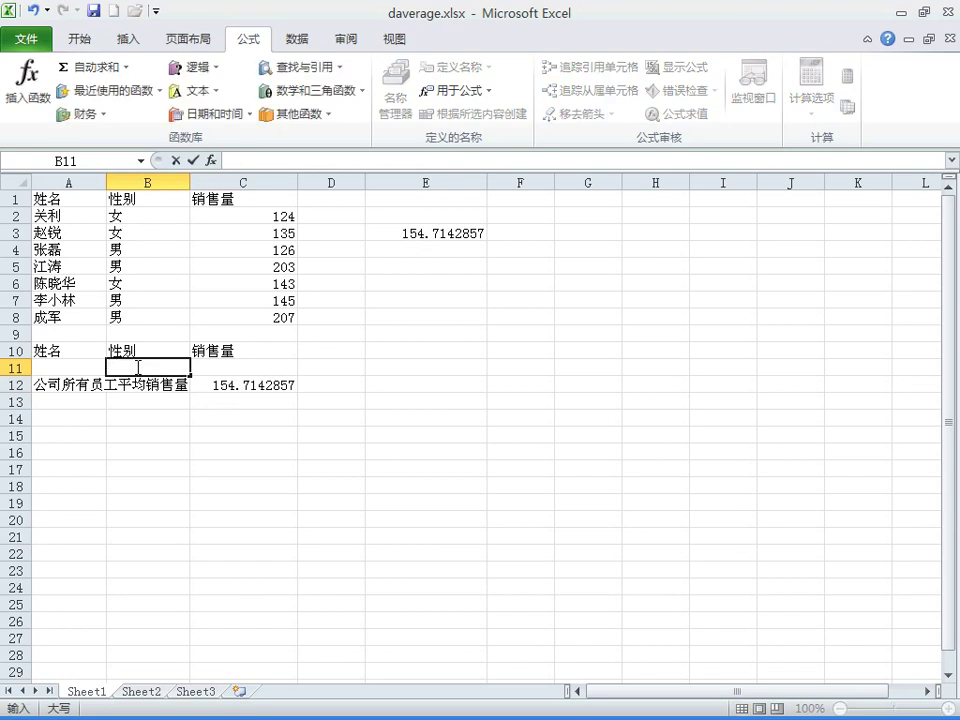
pyautogui.write('na')
pyautogui.press('BackSpace')
pyautogui.press('BackSpace')
pyautogui.write('男')
pyautogui.click(148, 417)
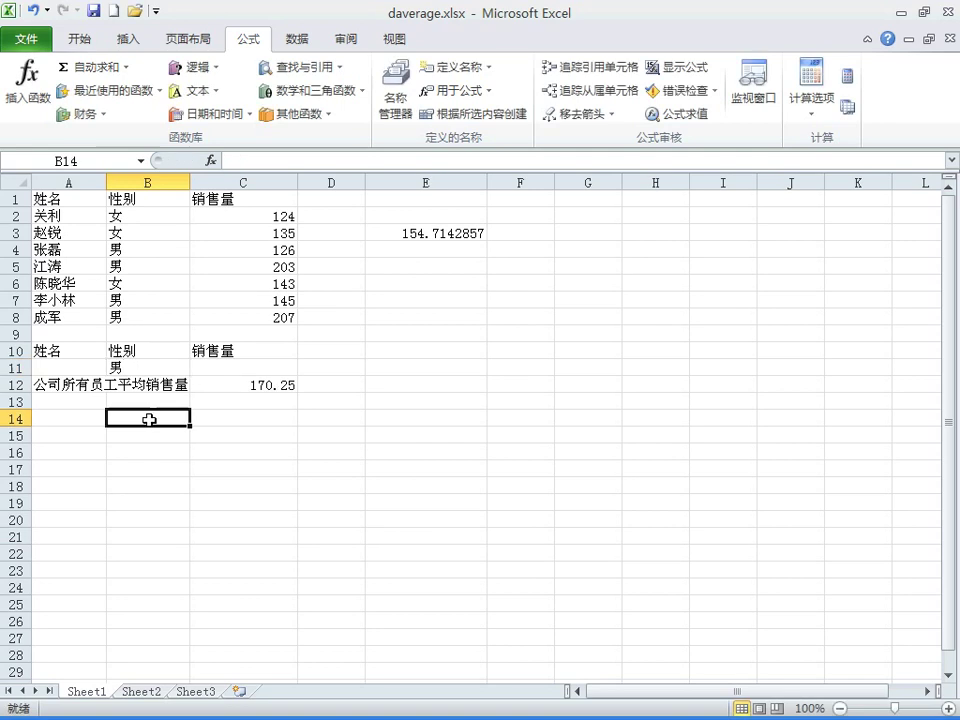
pyautogui.click(150, 367)
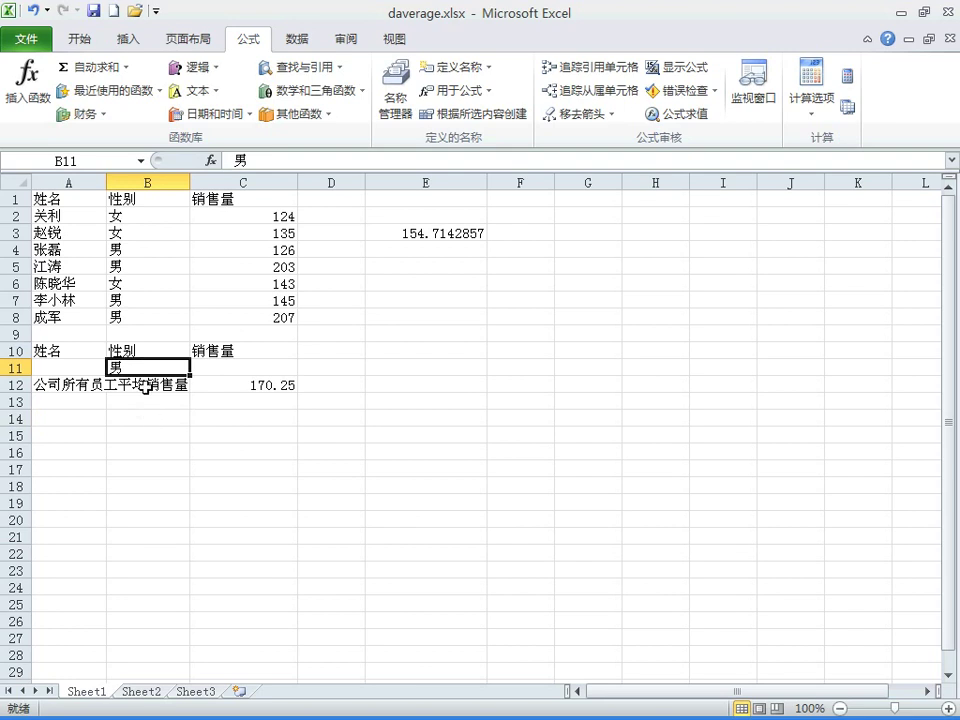
pyautogui.click(215, 385)
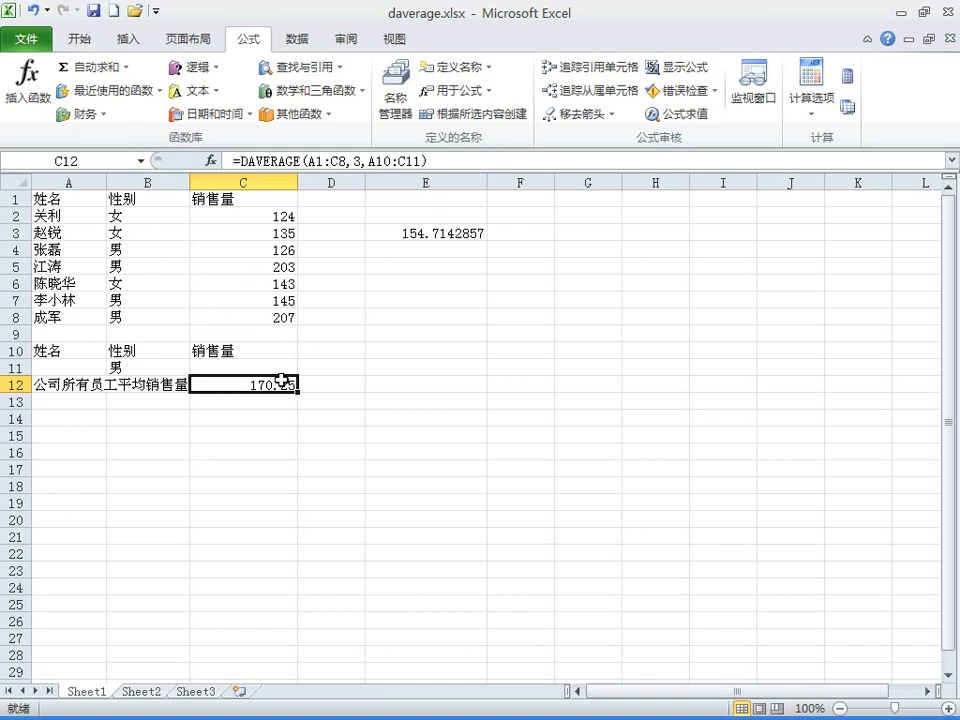
# Step: Set the gender criterion in cell B11 to 女 and compare the DAVERAGE result in C12 with the AVERAGEA formula in E3
pyautogui.click(142, 366)
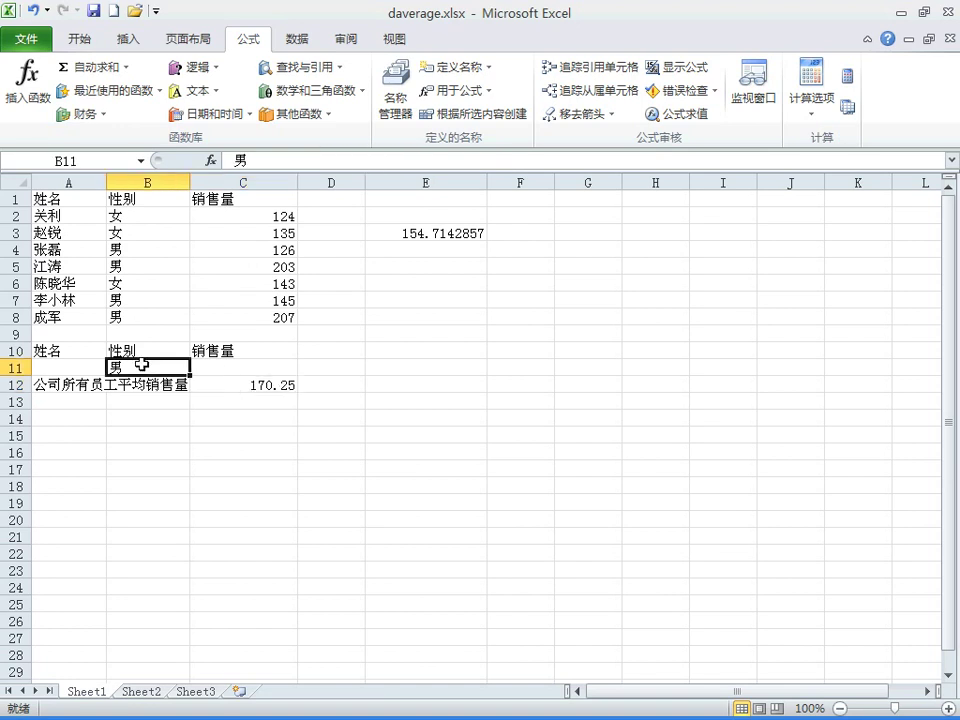
pyautogui.write('女')
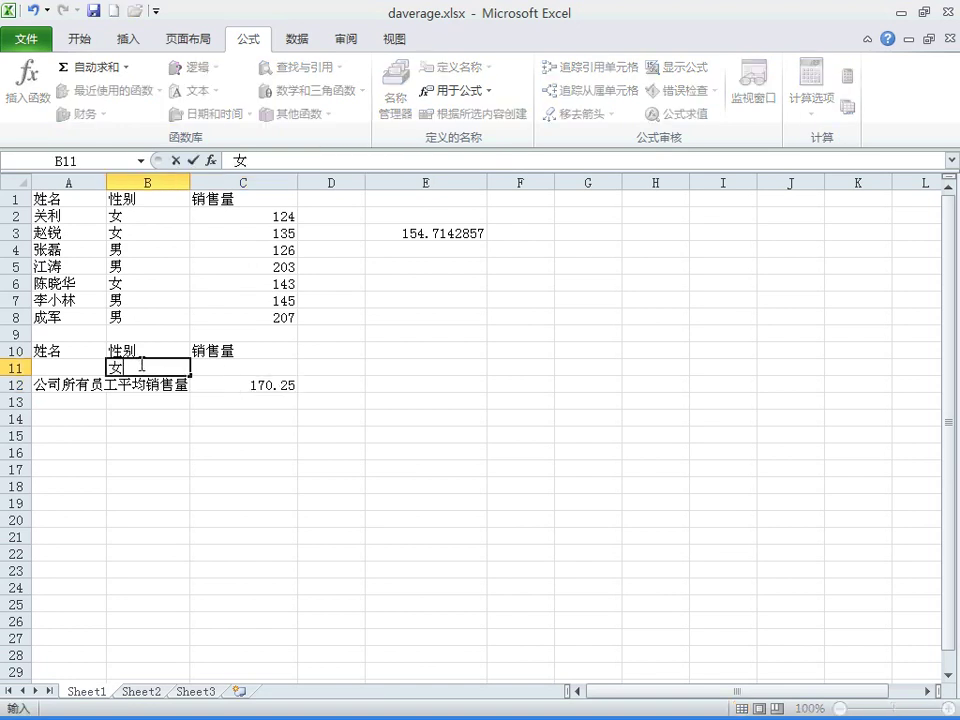
pyautogui.click(354, 400)
pyautogui.click(266, 386)
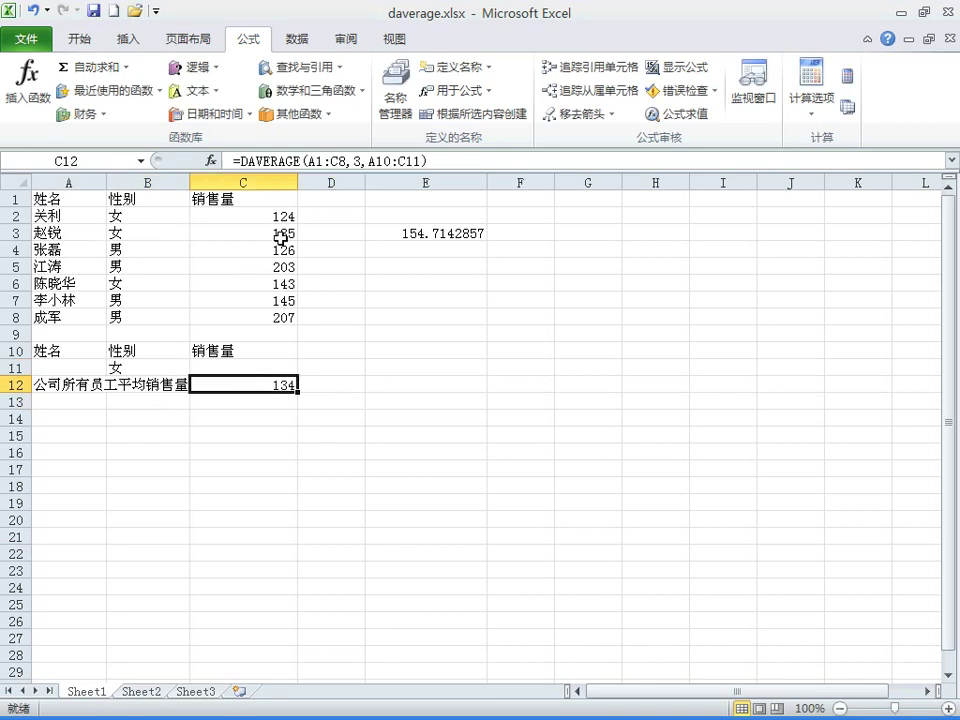
pyautogui.click(175, 368)
pyautogui.click(220, 401)
pyautogui.click(242, 384)
pyautogui.click(436, 231)
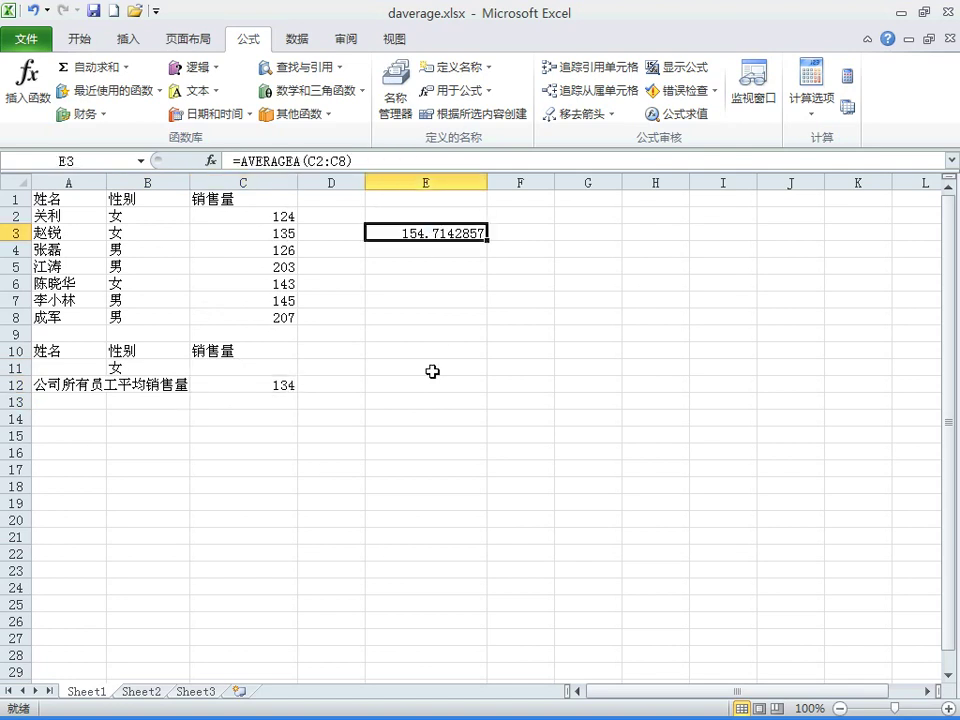
# Step: Check the 12.7 数据库函数 topic list in the slide show and return to the Excel workbook
pyautogui.hotkey('alt', 'Tab')
pyautogui.hotkey('alt', 'Tab')
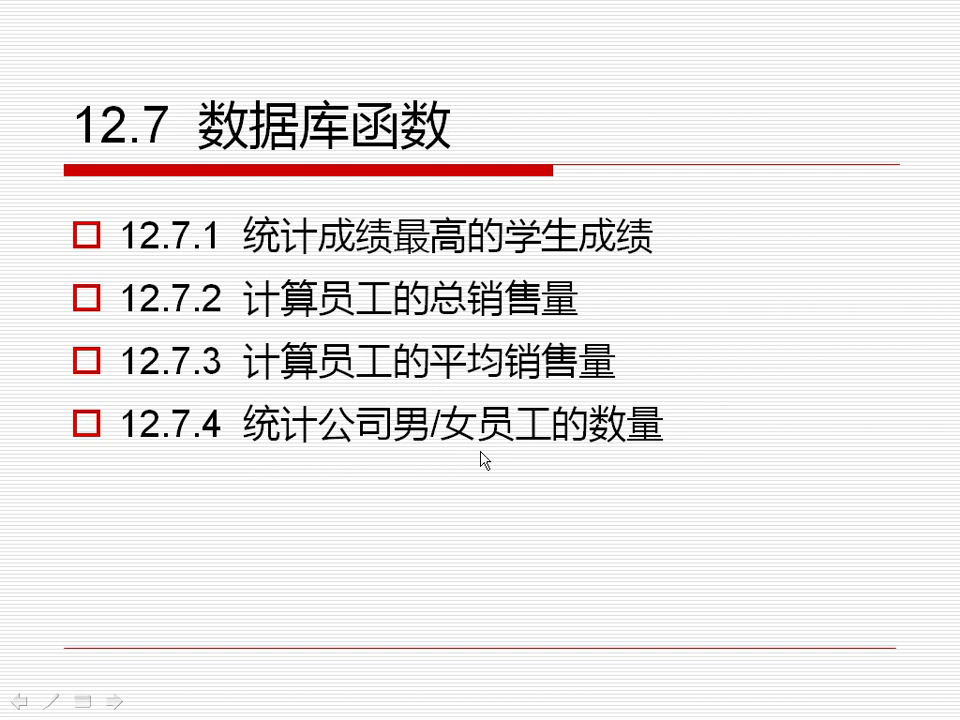
pyautogui.hotkey('alt', 'Tab')
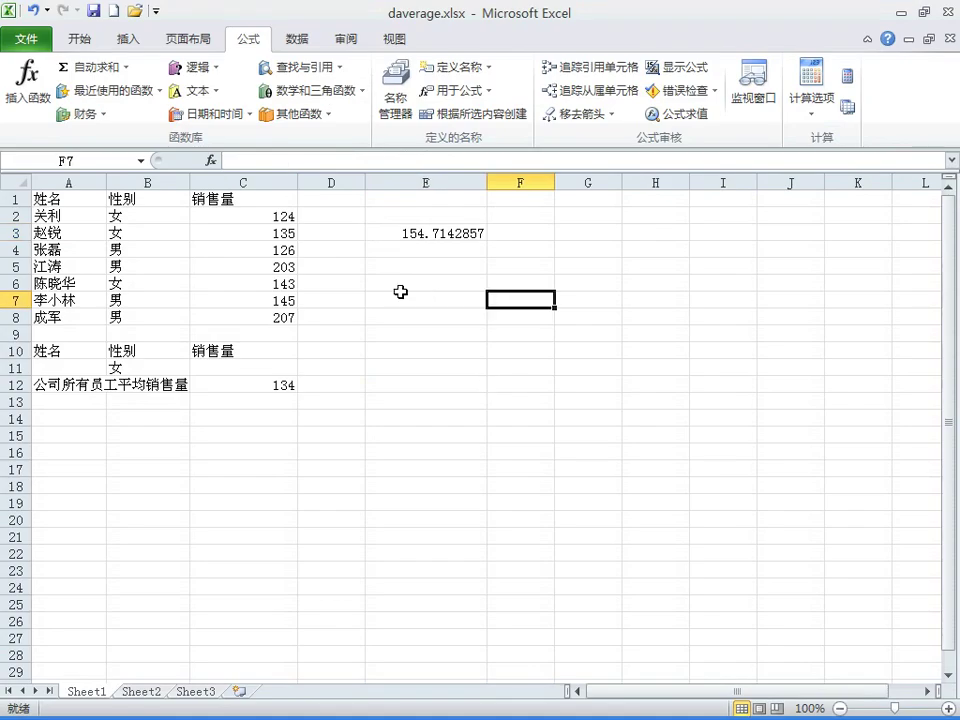
# Step: Open the workbook dcount.xlsx from the ch12 folder
pyautogui.click(26, 39)
pyautogui.click(51, 134)
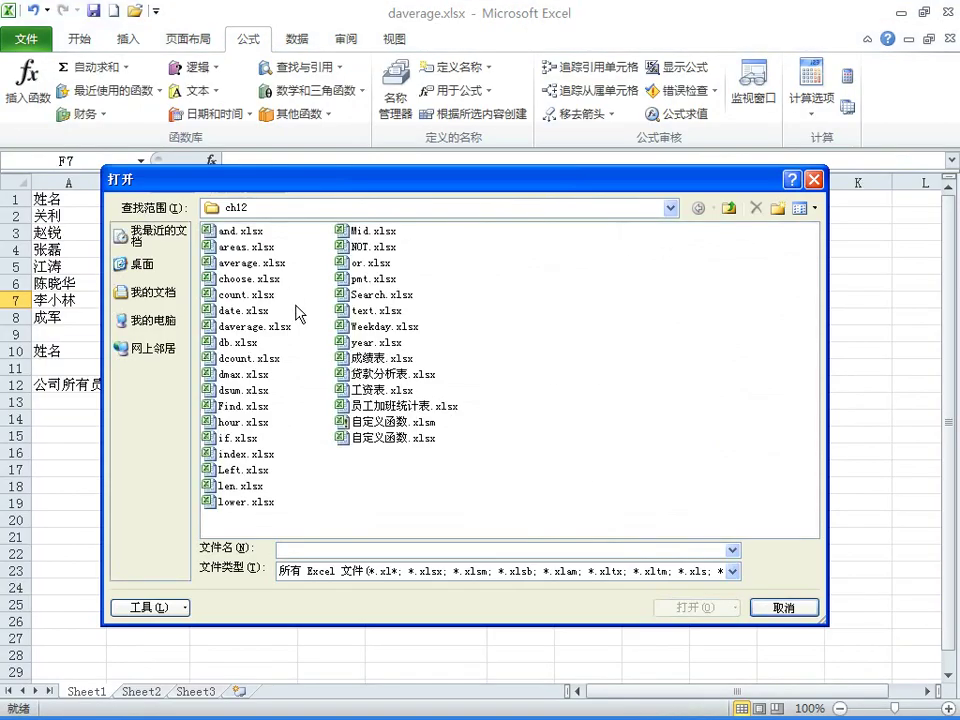
pyautogui.click(250, 358)
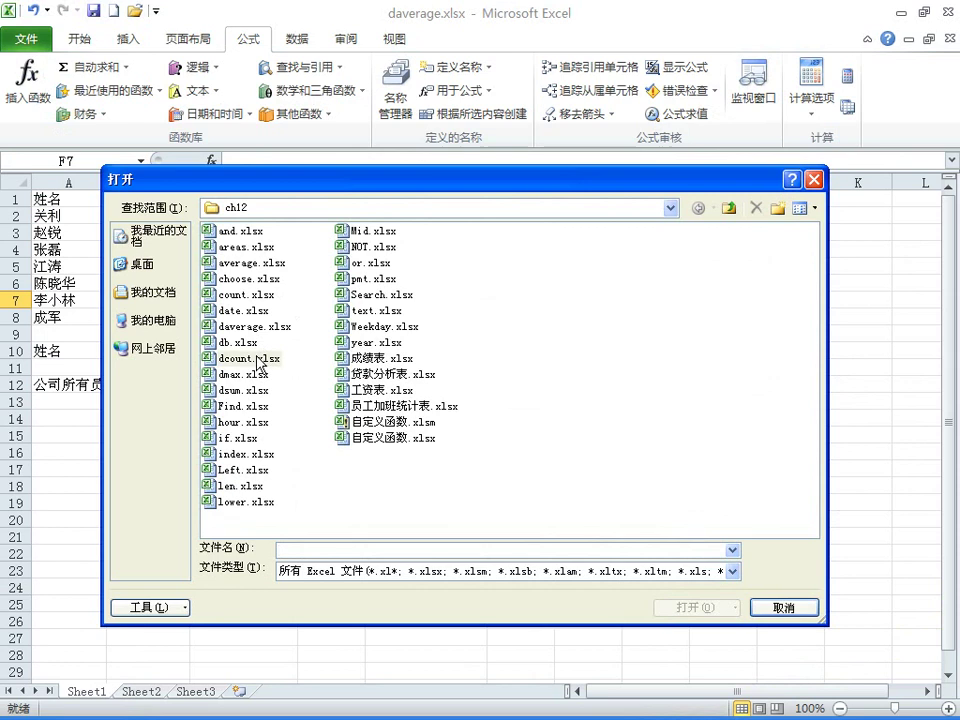
pyautogui.click(691, 607)
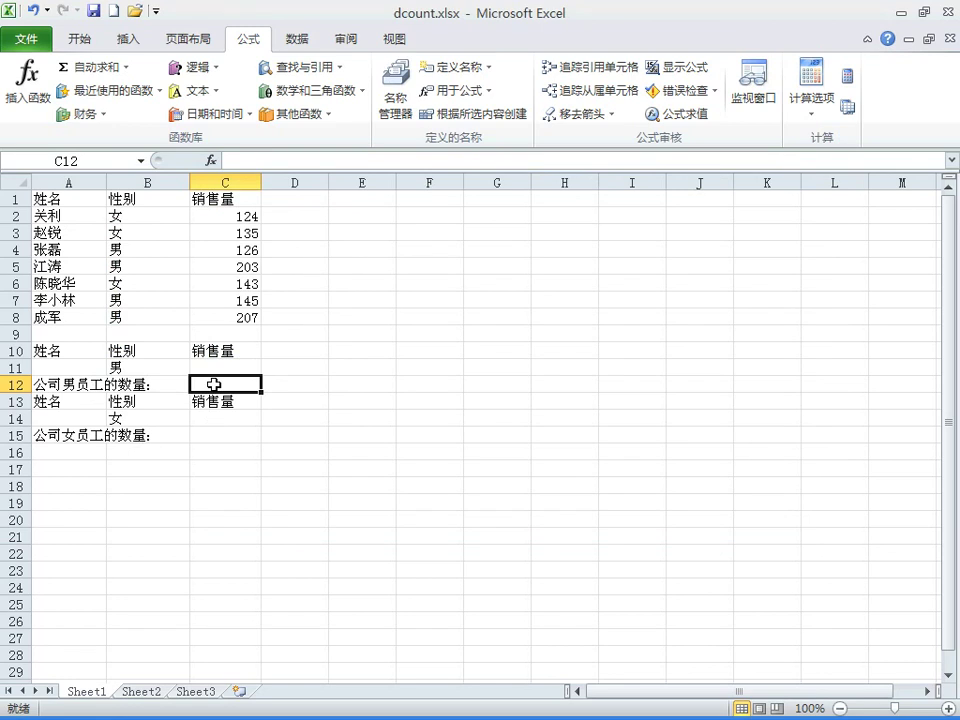
# Step: Examine the gender data in B2:B8 and the criteria blocks for male and female employees below the table
pyautogui.moveTo(146, 216); pyautogui.dragTo(146, 319)
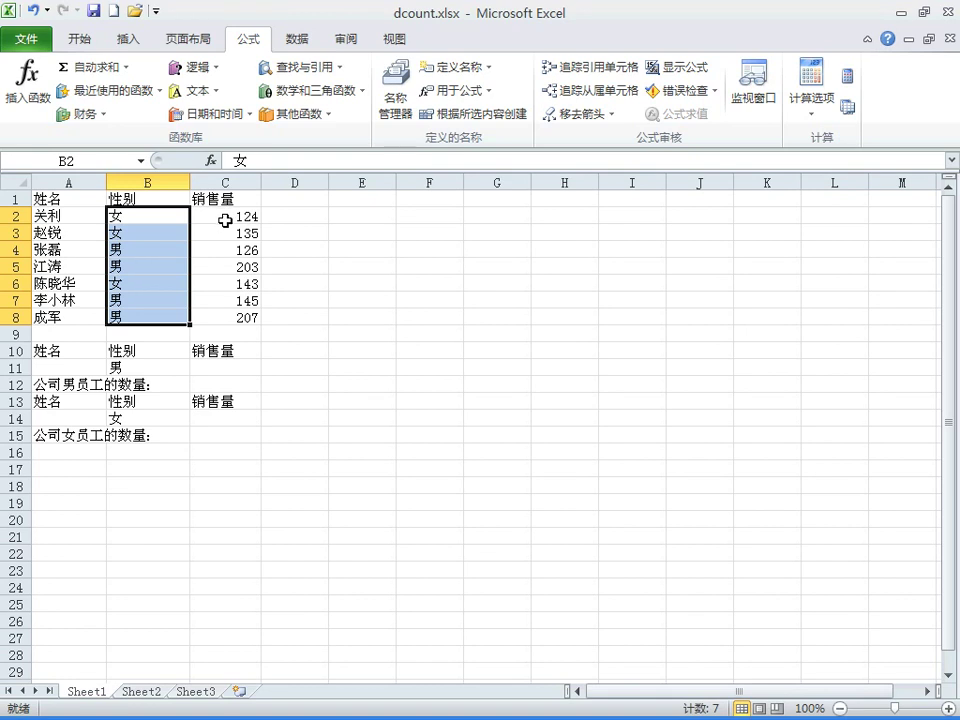
pyautogui.click(224, 383)
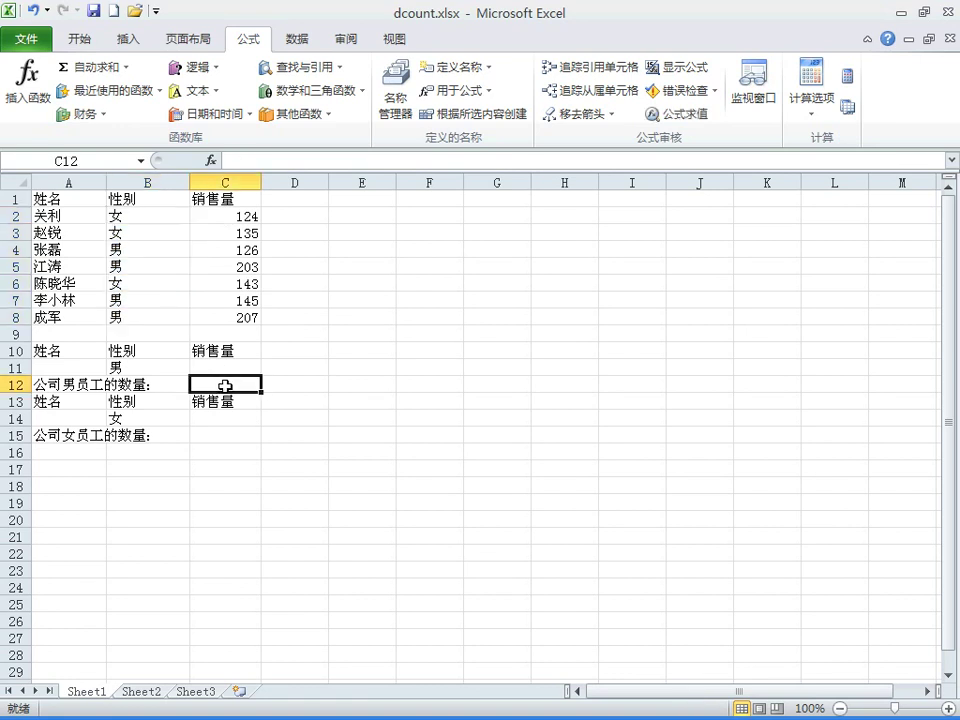
pyautogui.moveTo(71, 349); pyautogui.dragTo(206, 366)
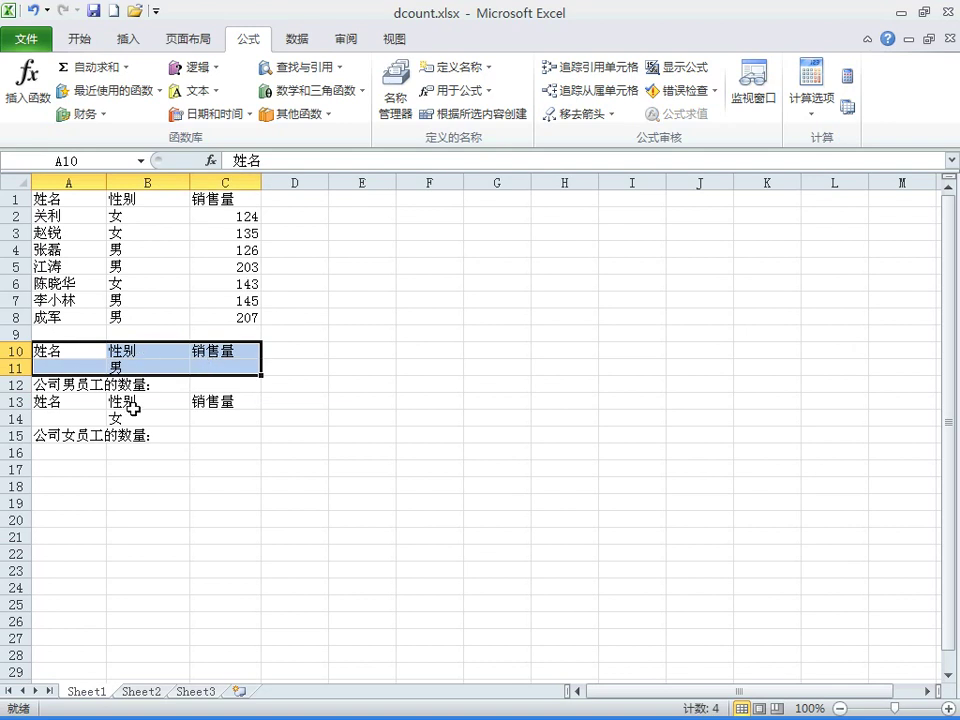
pyautogui.moveTo(133, 400); pyautogui.dragTo(138, 416)
# Step: Insert the DCOUNT function from the database category (数据库) into cell C12 for the male employee count
pyautogui.click(209, 383)
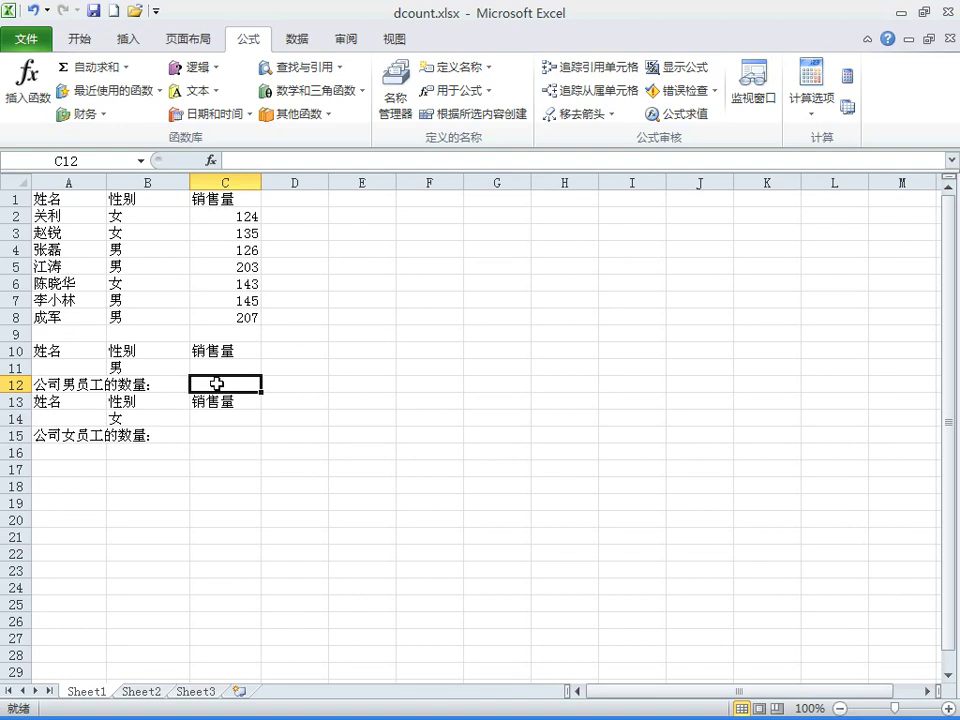
pyautogui.click(24, 88)
pyautogui.moveTo(310, 80); pyautogui.dragTo(516, 175)
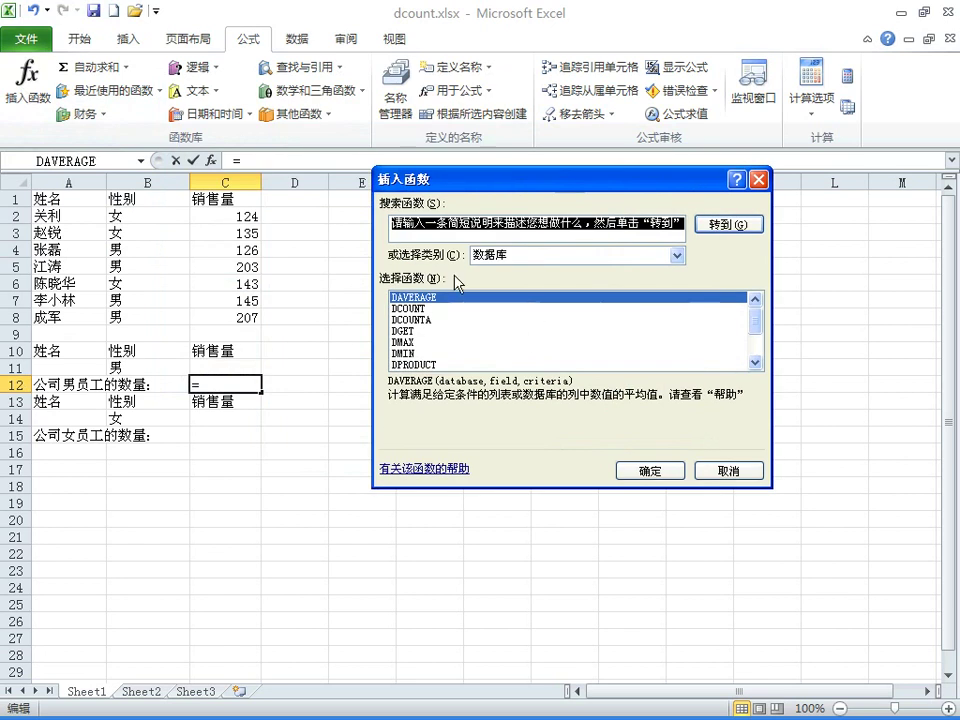
pyautogui.click(439, 309)
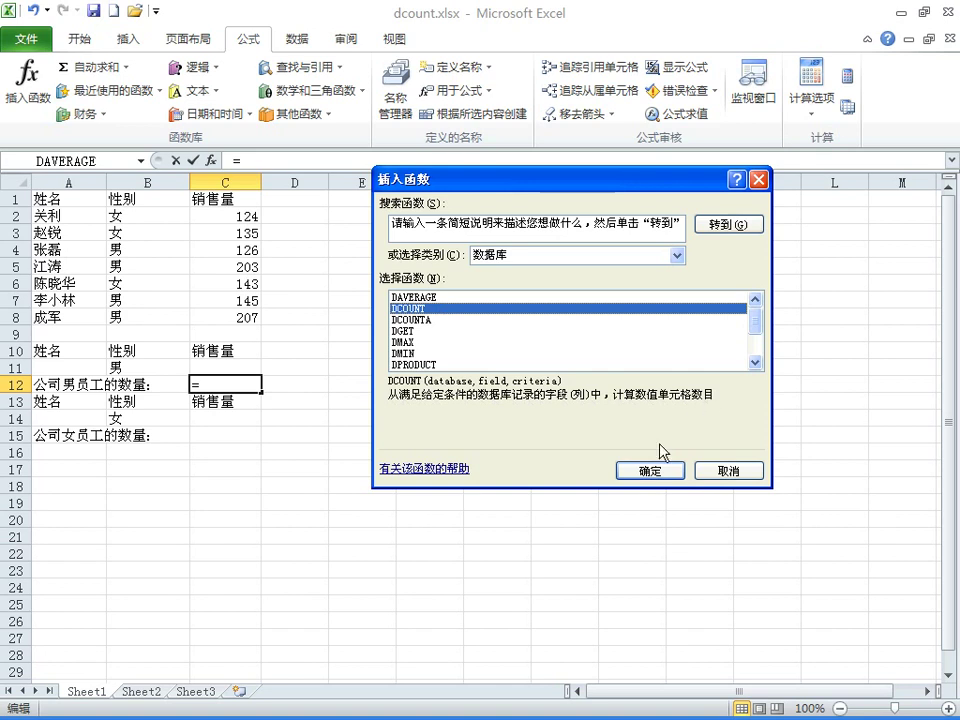
pyautogui.click(652, 471)
# Step: Set the Database argument of DCOUNT in cell C12 to the range A1:C8
pyautogui.moveTo(499, 226); pyautogui.dragTo(557, 302)
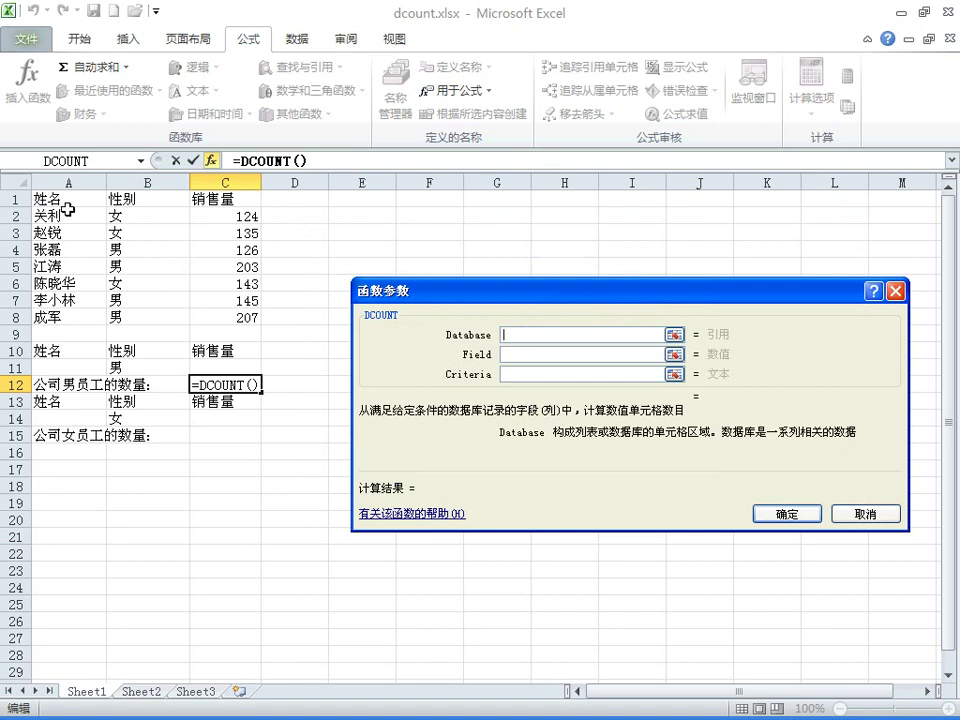
pyautogui.moveTo(68, 204); pyautogui.dragTo(223, 318)
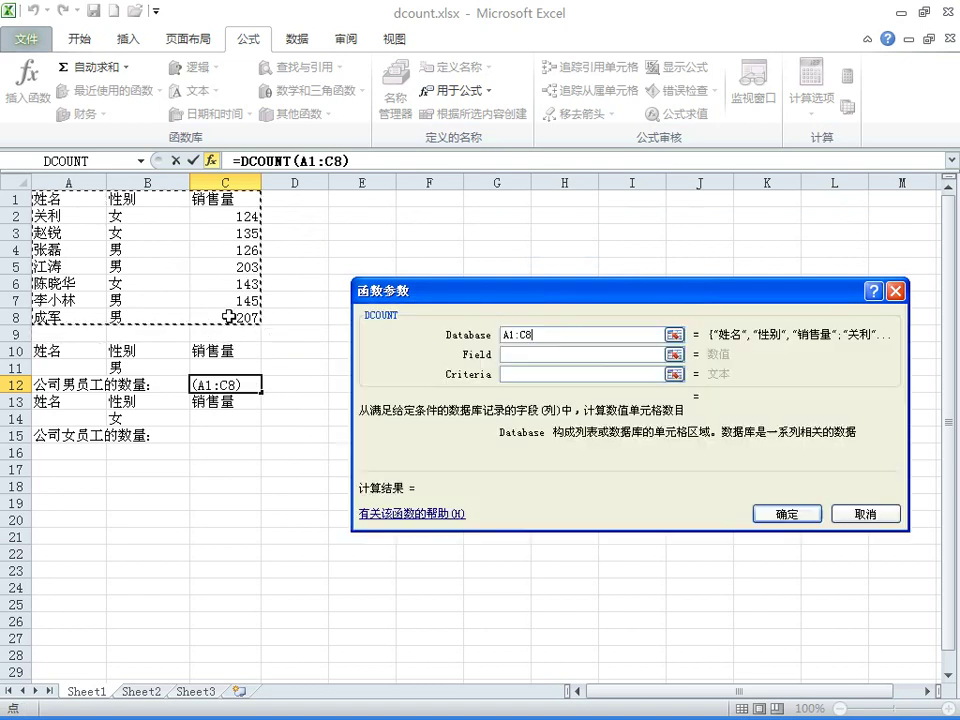